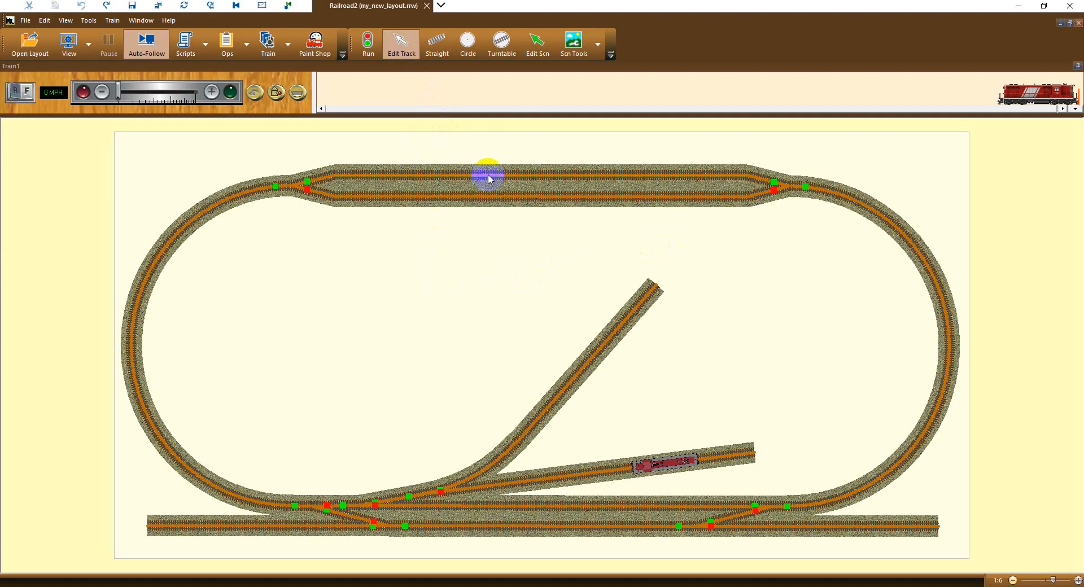
Select all the track, shift the whole track plan up towards the layout's upper edge, and leave track editing.
{"action": "right_click", "coordinate": [489, 179]}
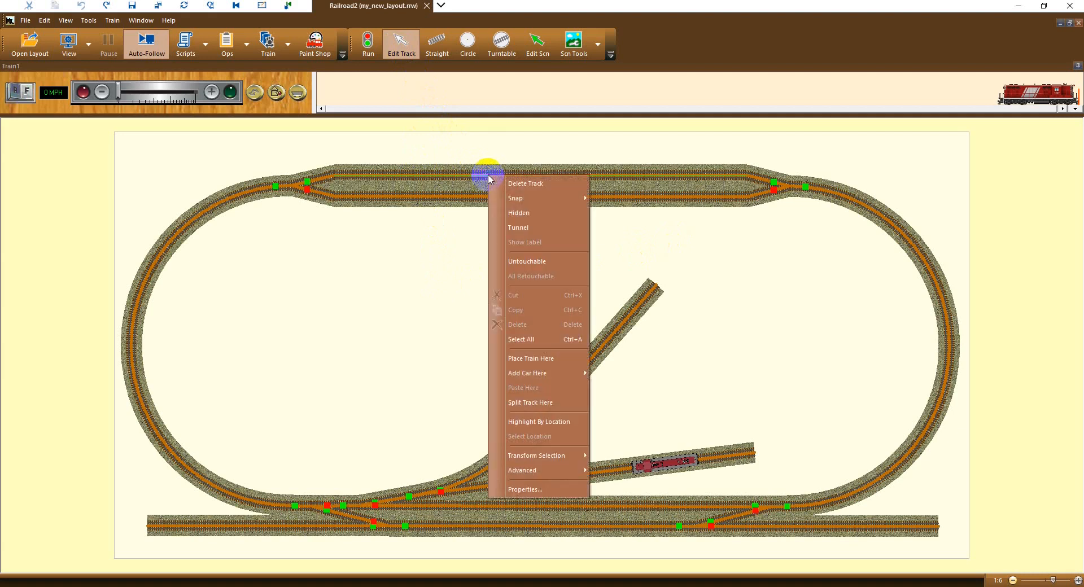
{"action": "left_click", "coordinate": [522, 339]}
{"action": "left_click", "coordinate": [520, 180]}
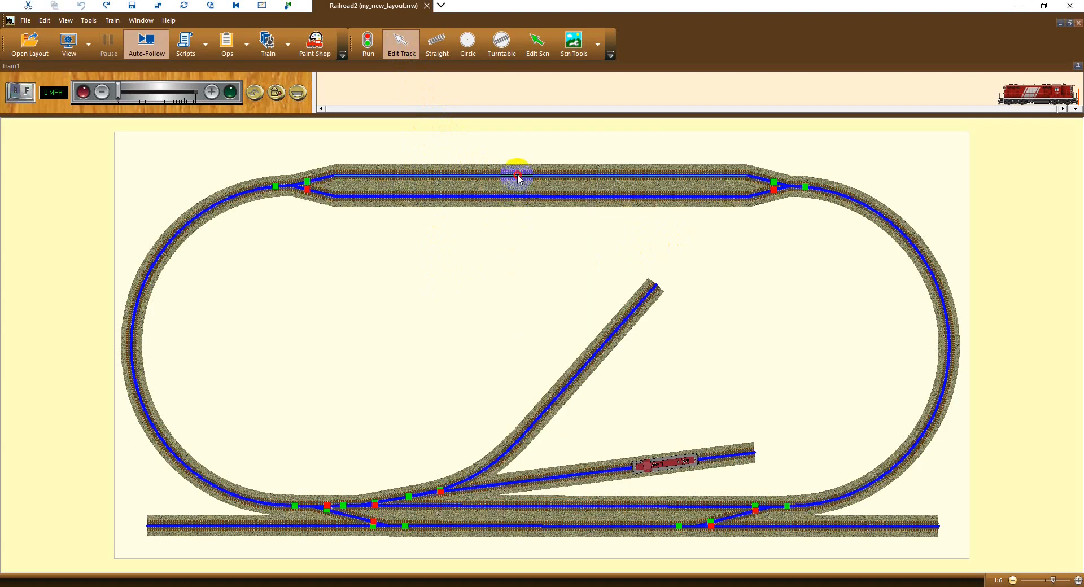
{"action": "left_click_drag", "start_coordinate": [520, 180], "coordinate": [519, 151]}
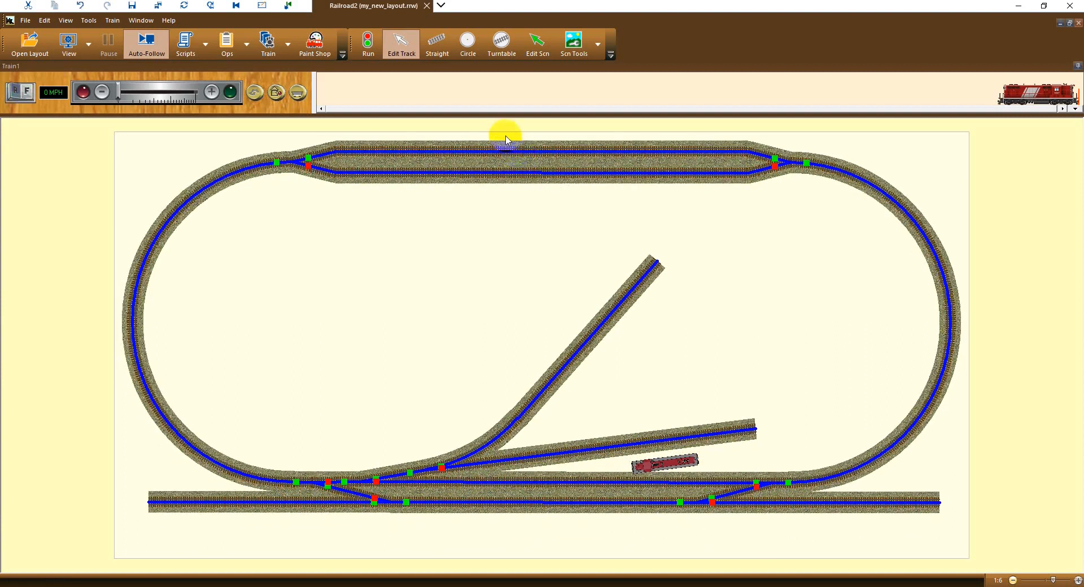
{"action": "left_click", "coordinate": [410, 56]}
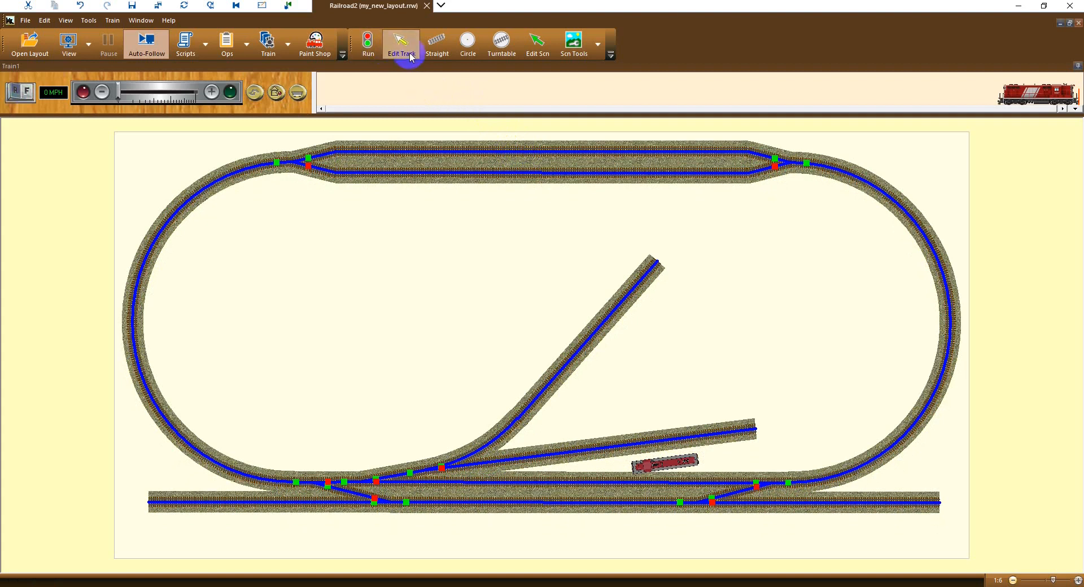
{"action": "left_click", "coordinate": [427, 265]}
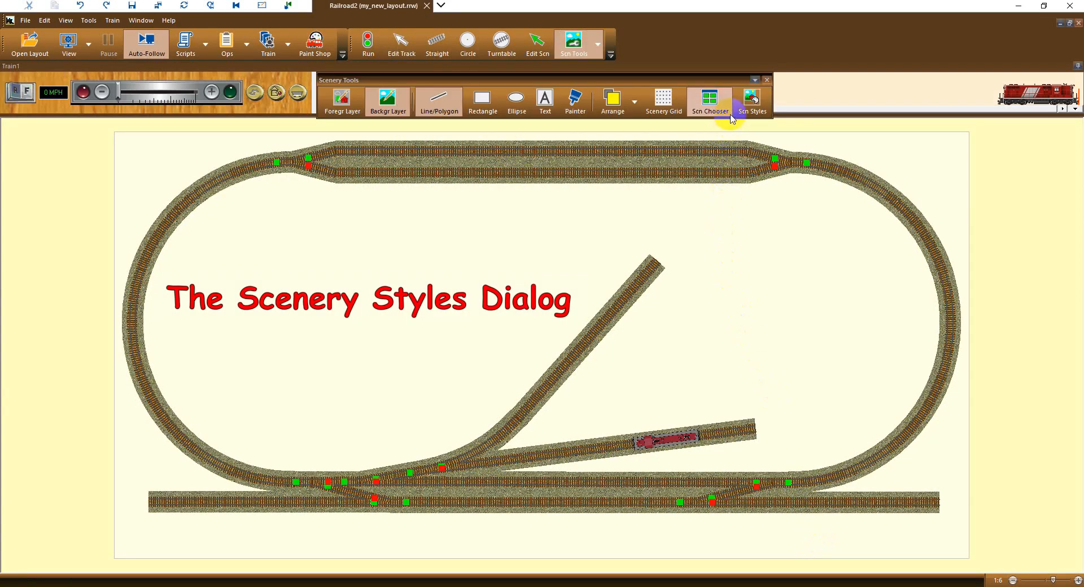
Set the scenery background fill to the bitmap darker sand.bmp from the hq_background folder, using the Tile option.
{"action": "left_click", "coordinate": [755, 105]}
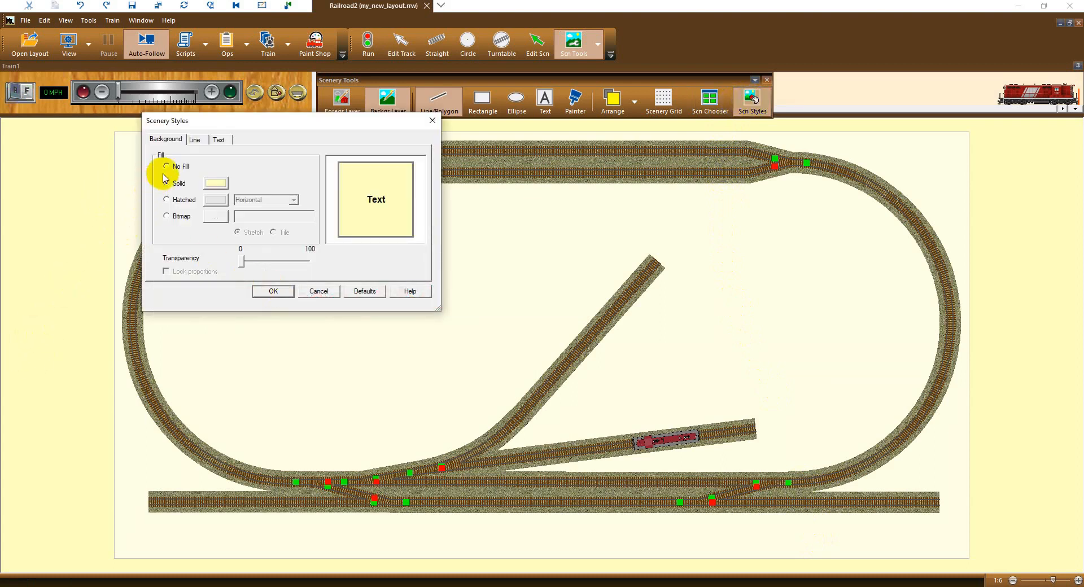
{"action": "left_click", "coordinate": [167, 217]}
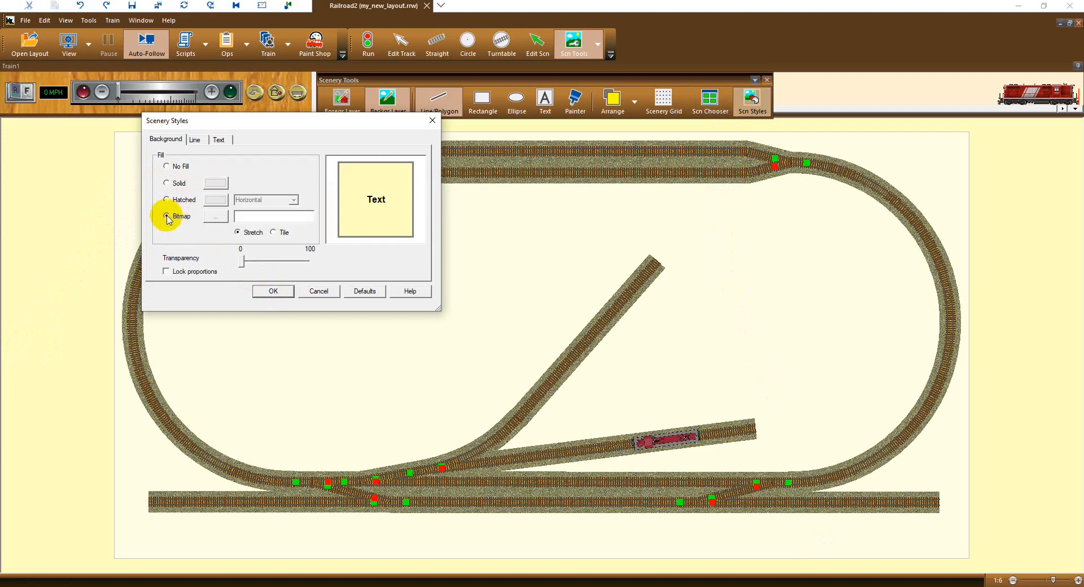
{"action": "left_click", "coordinate": [215, 217]}
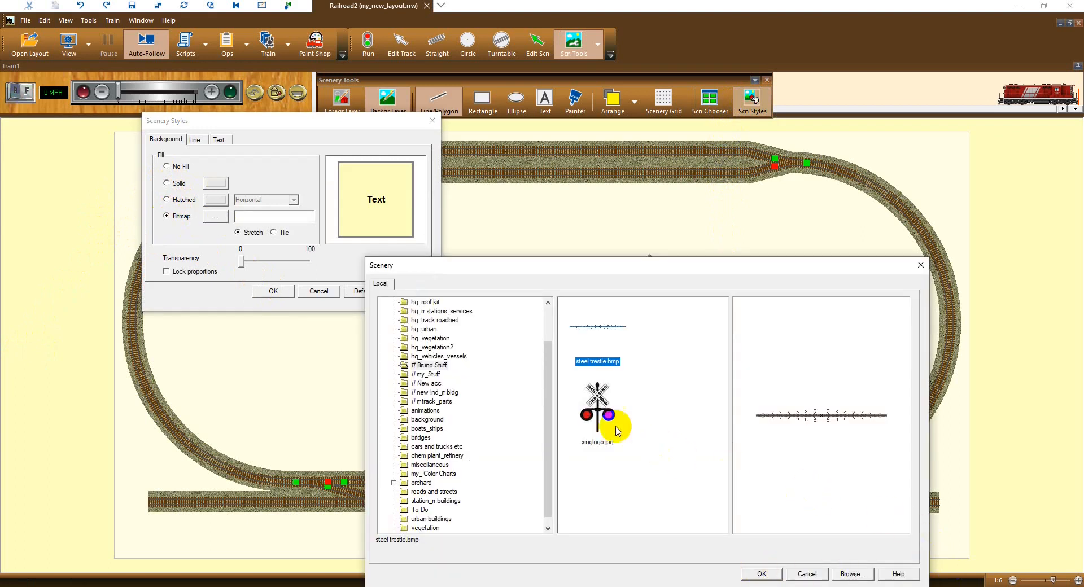
{"action": "left_click_drag", "start_coordinate": [544, 401], "coordinate": [544, 367]}
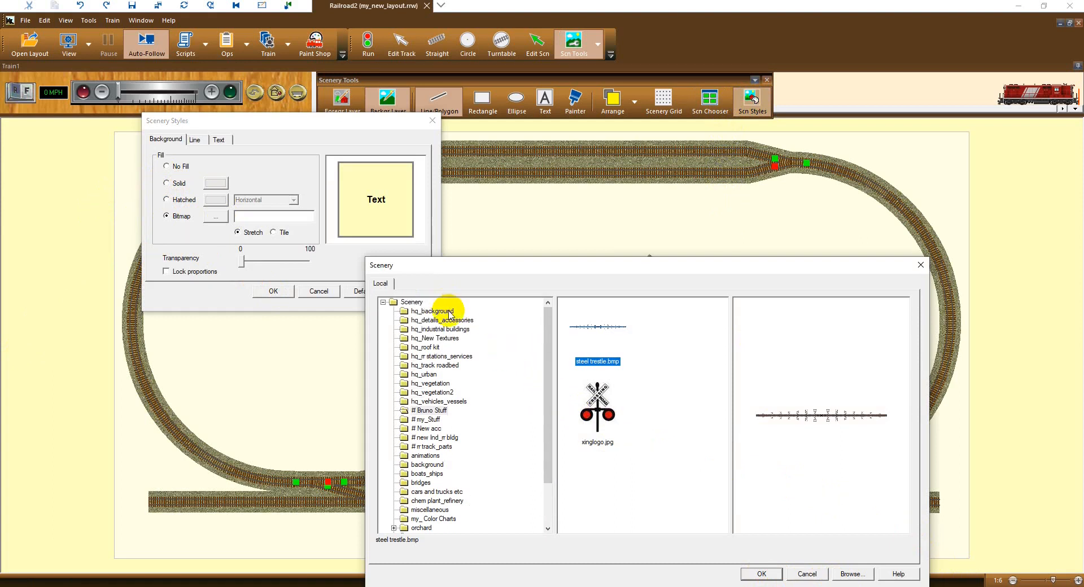
{"action": "left_click", "coordinate": [456, 320]}
{"action": "left_click_drag", "start_coordinate": [572, 529], "coordinate": [602, 529]}
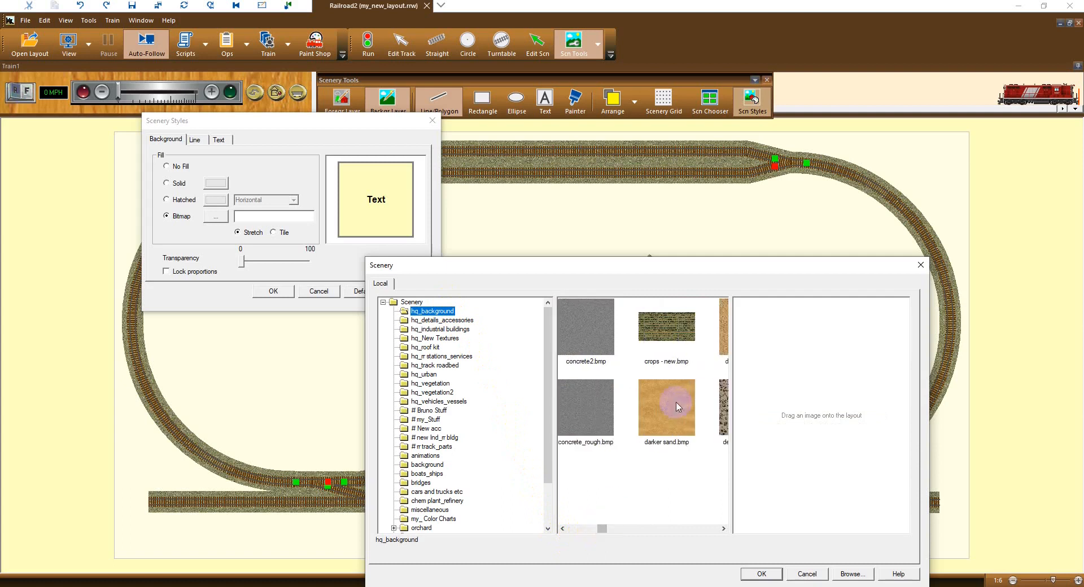
{"action": "left_click", "coordinate": [664, 432]}
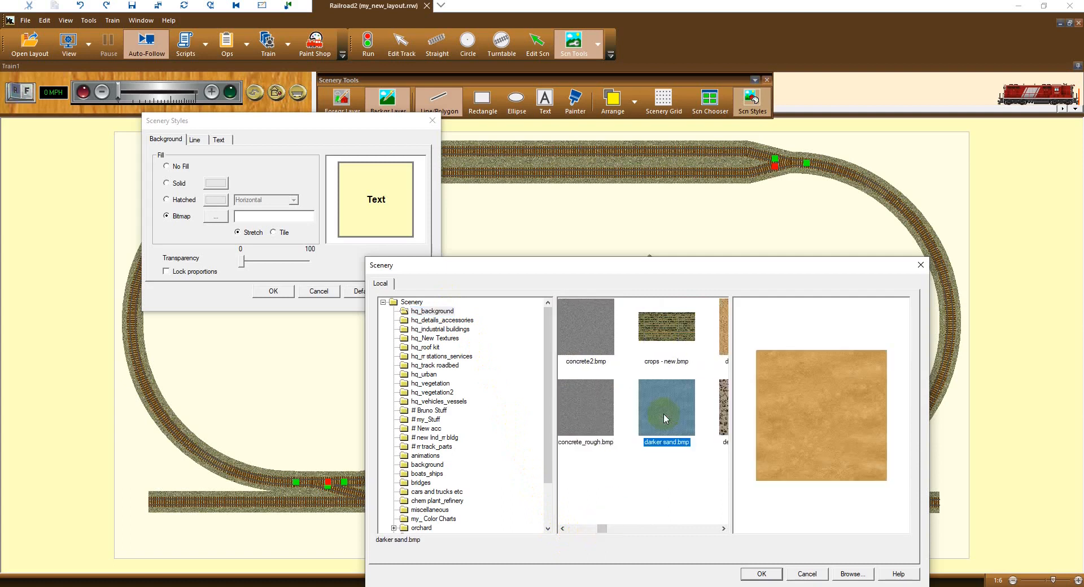
{"action": "left_click", "coordinate": [753, 578]}
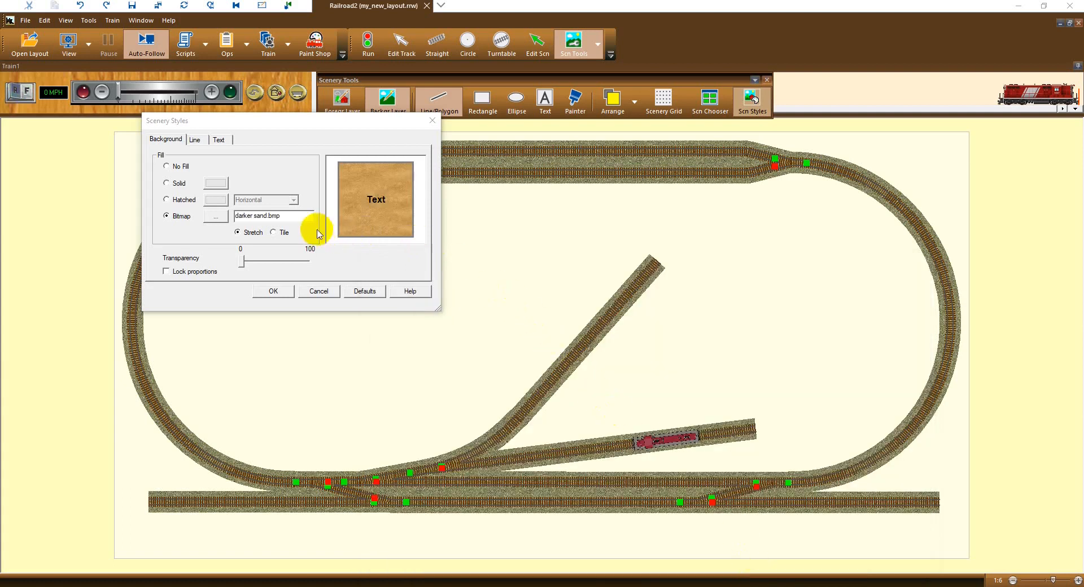
{"action": "left_click", "coordinate": [275, 233]}
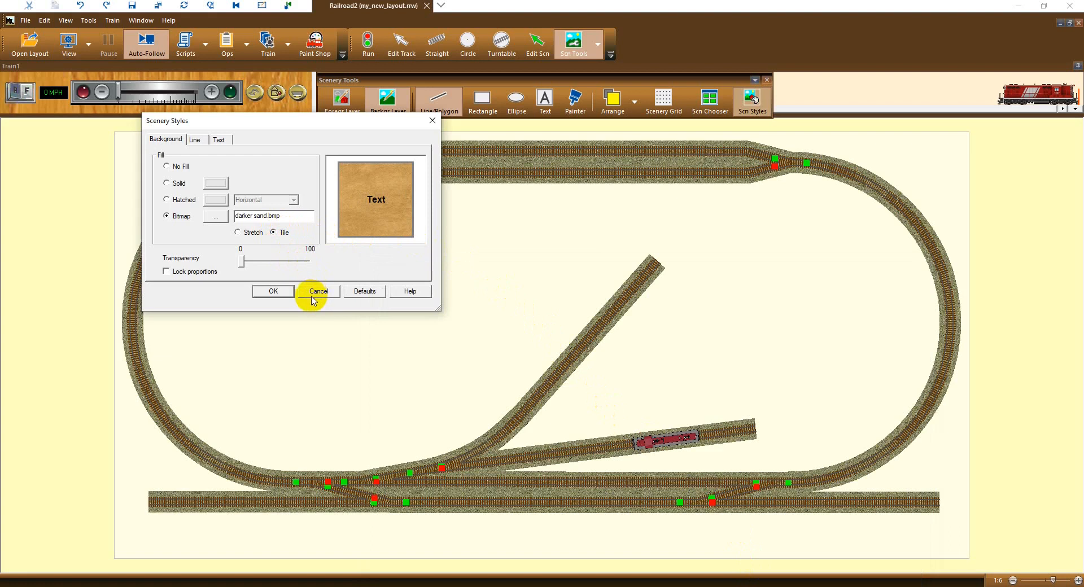
Set the scenery line style to No Line and accept the scenery styles.
{"action": "left_click", "coordinate": [196, 140]}
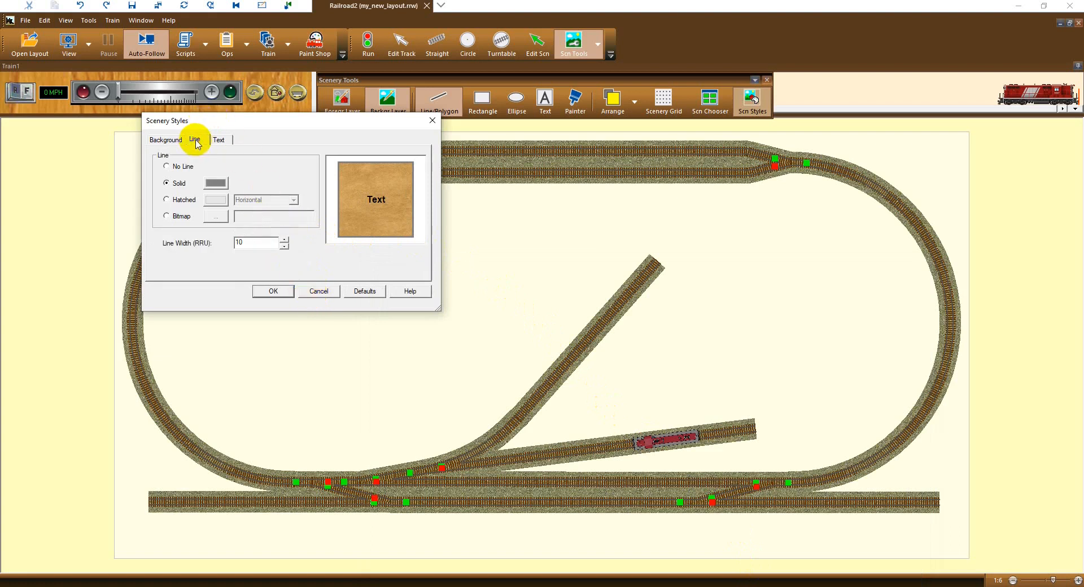
{"action": "left_click", "coordinate": [167, 167]}
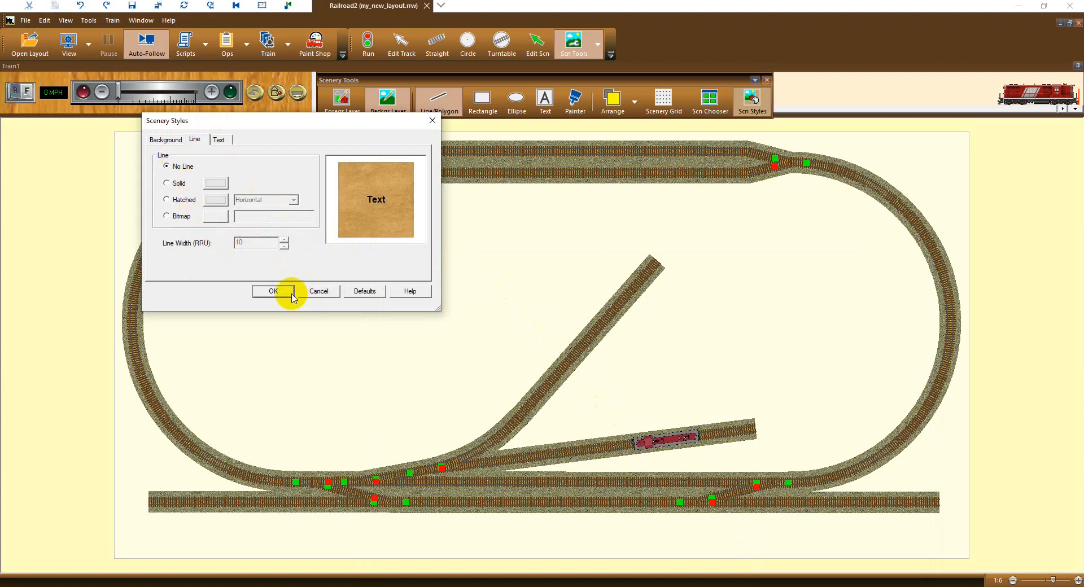
{"action": "left_click", "coordinate": [273, 291]}
Draw two background rectangles covering the layout: a large one from below the staging tracks downward and a strip about 7.4" by 7' 11.9" behind the staging tracks.
{"action": "left_click", "coordinate": [482, 101]}
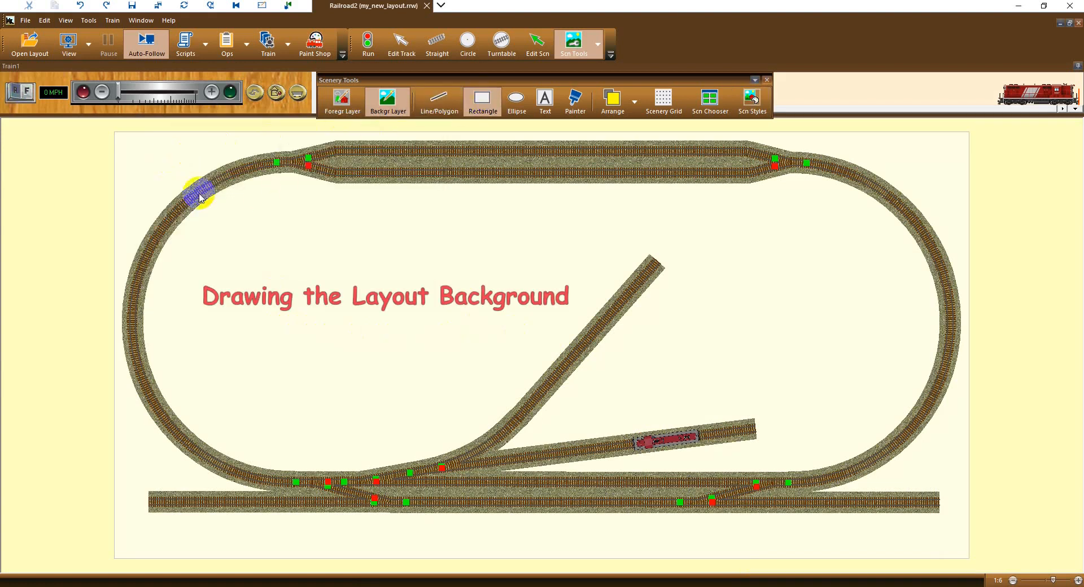
{"action": "left_click_drag", "start_coordinate": [113, 197], "coordinate": [969, 560]}
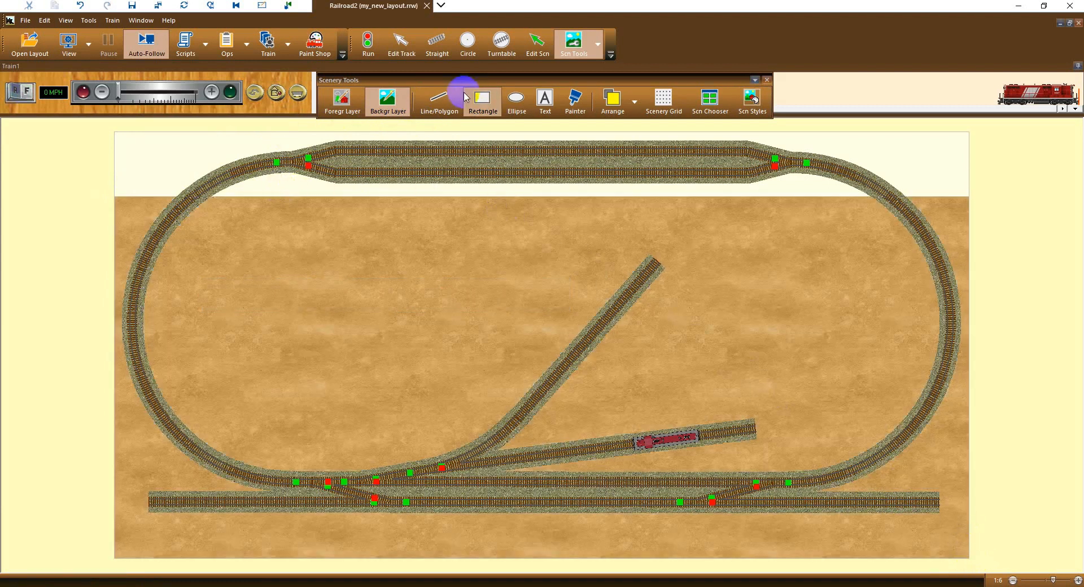
{"action": "left_click_drag", "start_coordinate": [116, 136], "coordinate": [969, 190]}
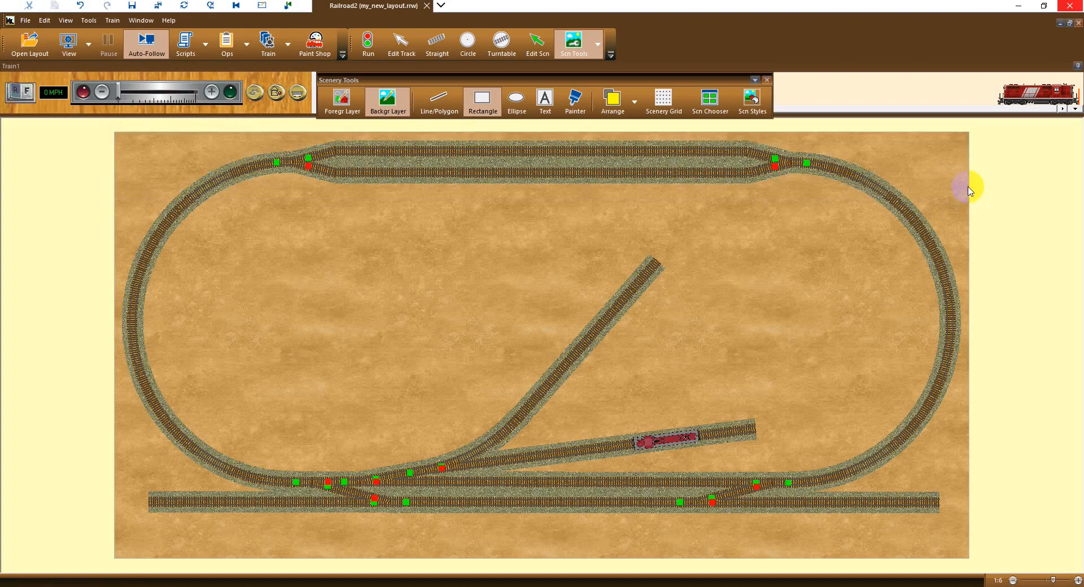
Change the fill of the background strip behind the staging tracks to solid grey, RGB 120, 120, 120.
{"action": "right_click", "coordinate": [908, 153]}
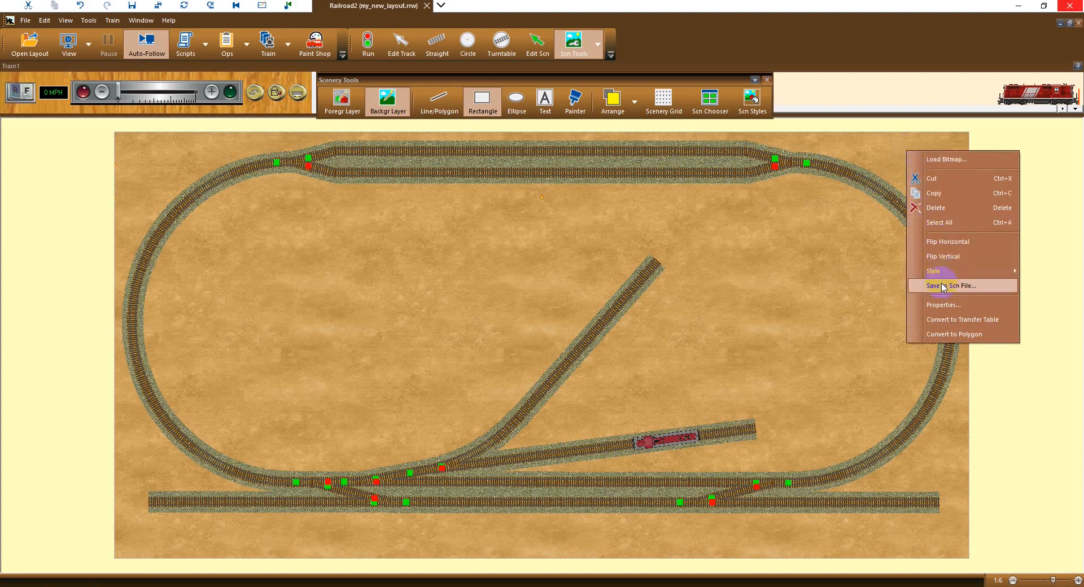
{"action": "left_click", "coordinate": [943, 306]}
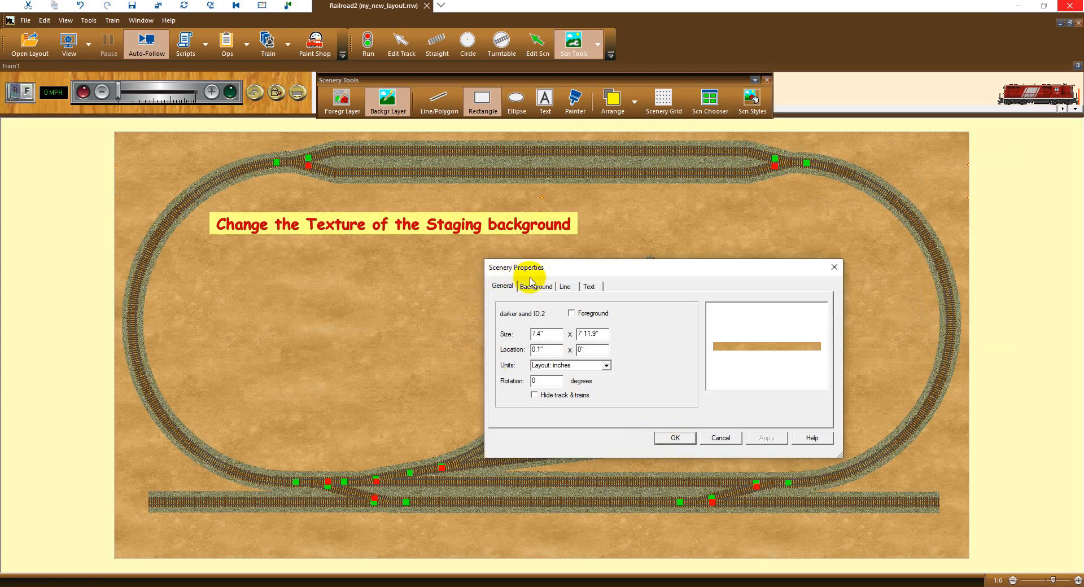
{"action": "left_click", "coordinate": [533, 287]}
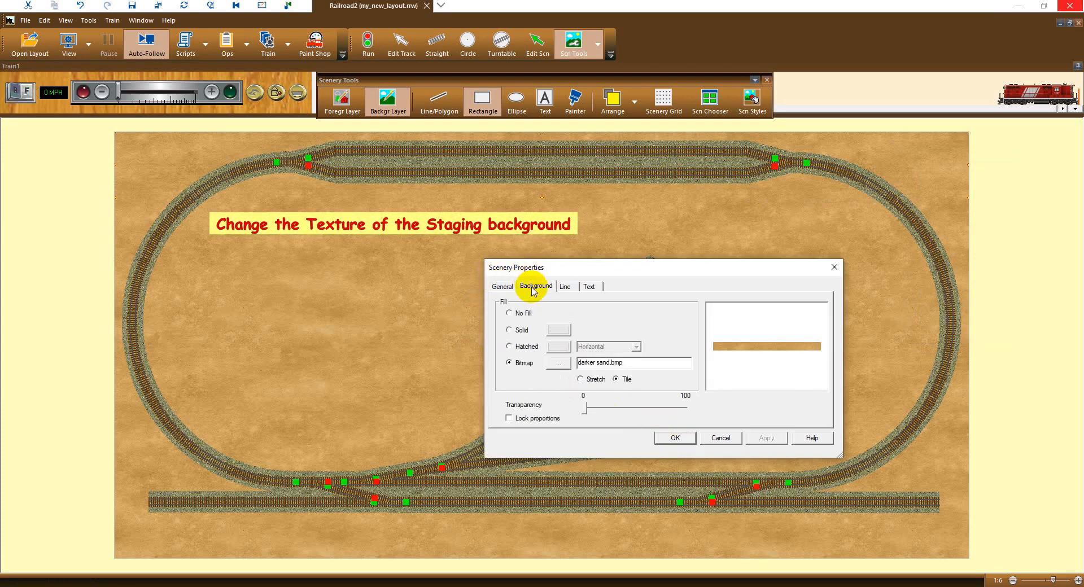
{"action": "left_click", "coordinate": [510, 331]}
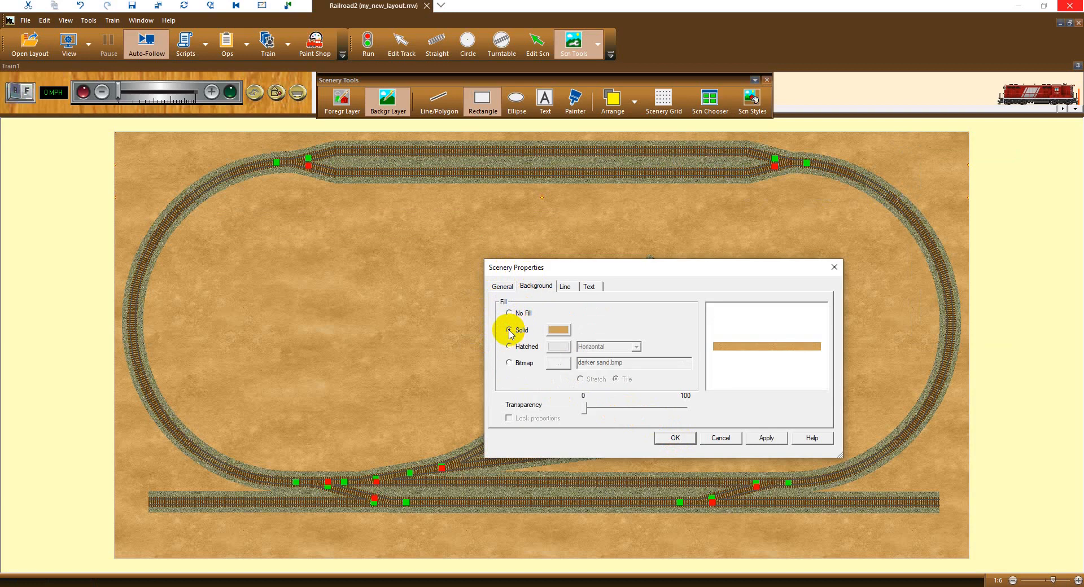
{"action": "left_click", "coordinate": [559, 331]}
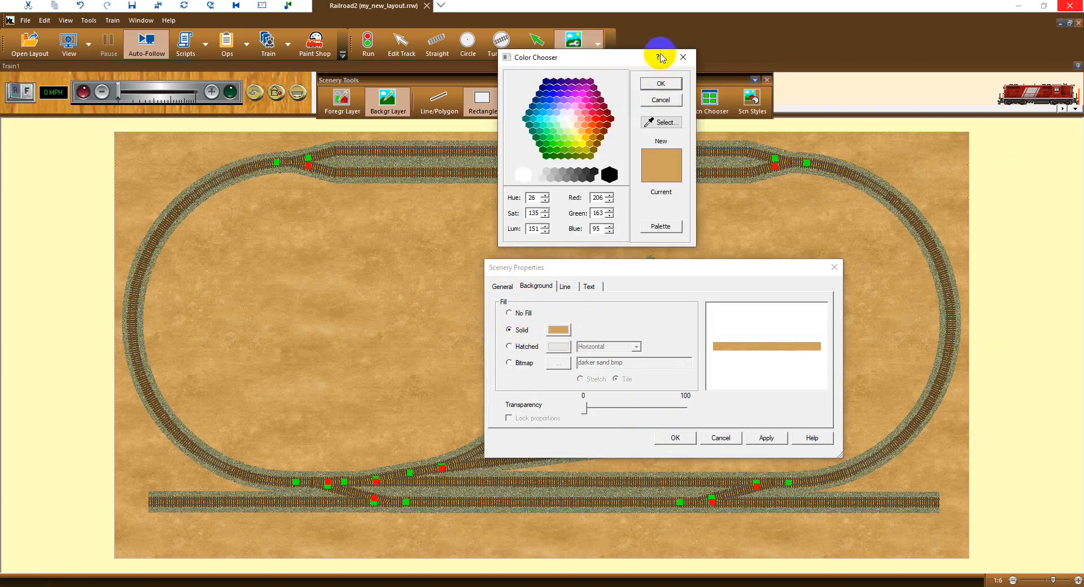
{"action": "left_click", "coordinate": [570, 171]}
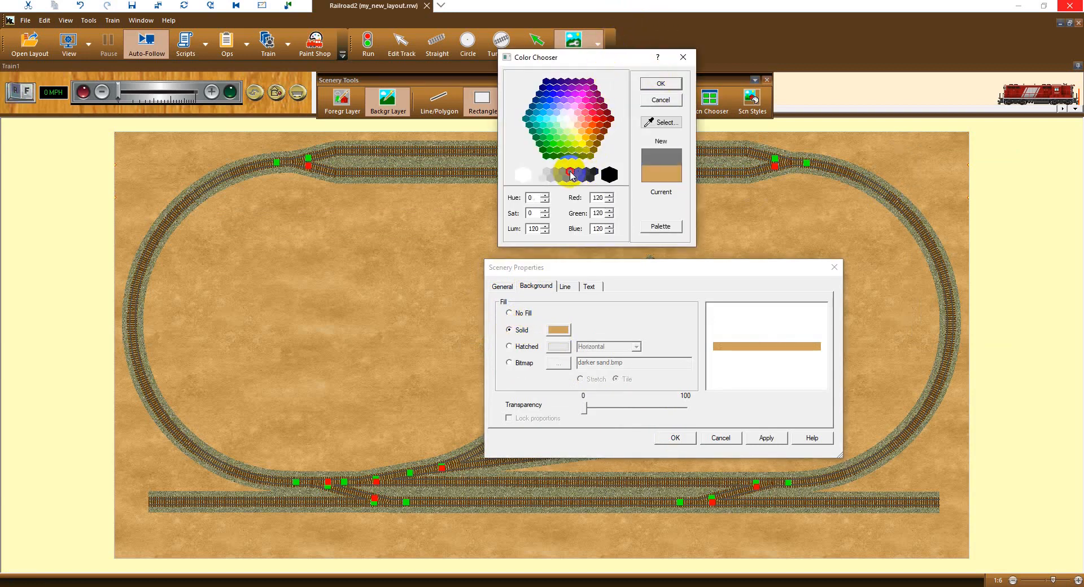
{"action": "left_click", "coordinate": [666, 84]}
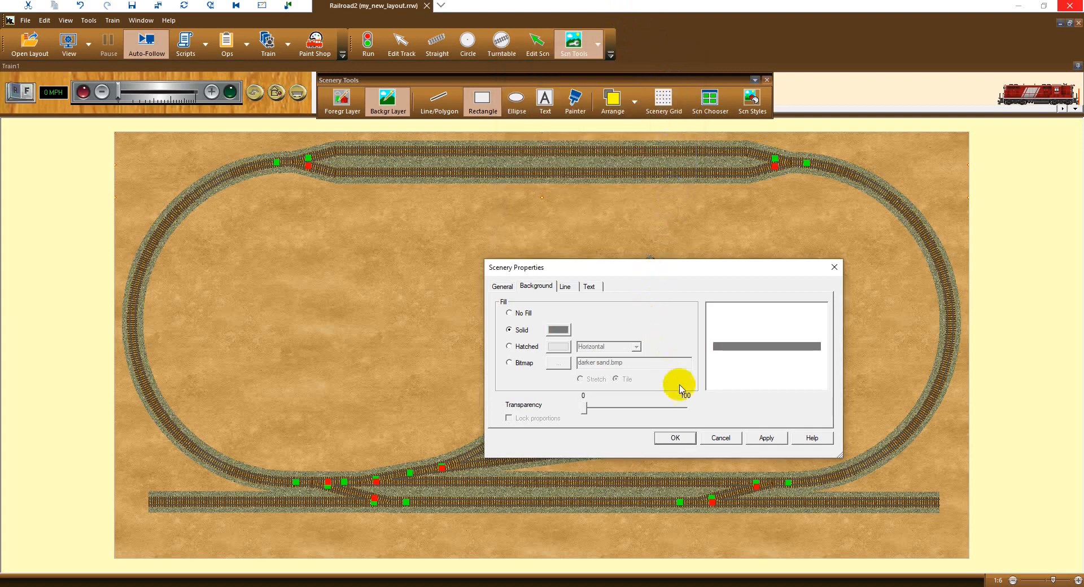
{"action": "left_click", "coordinate": [676, 439]}
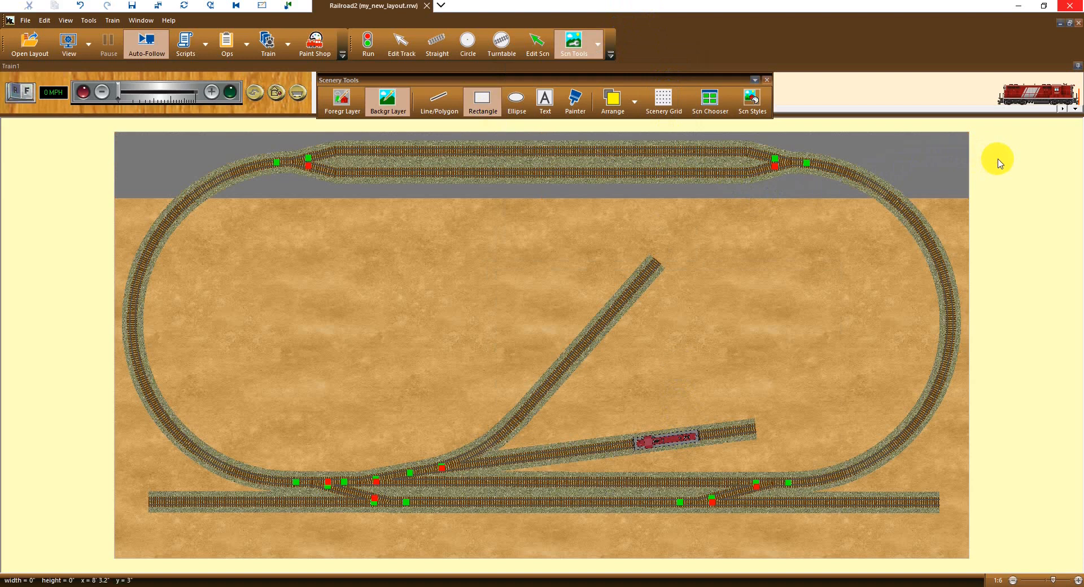
Set the scenery line style to solid dark grey, RGB 90, 90, 90, with a line width of 100 RRU.
{"action": "left_click", "coordinate": [755, 108]}
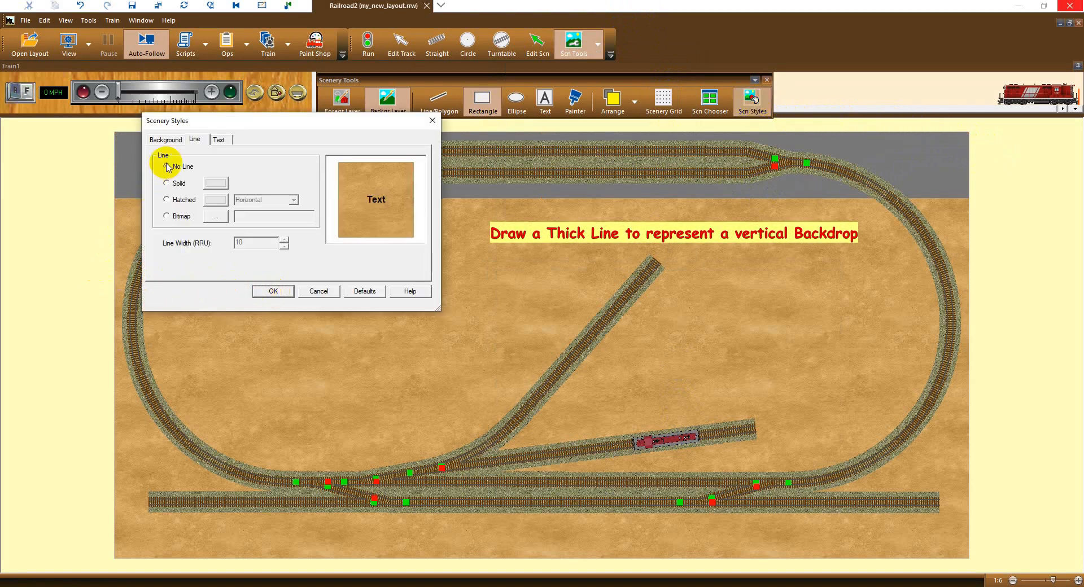
{"action": "left_click", "coordinate": [194, 141]}
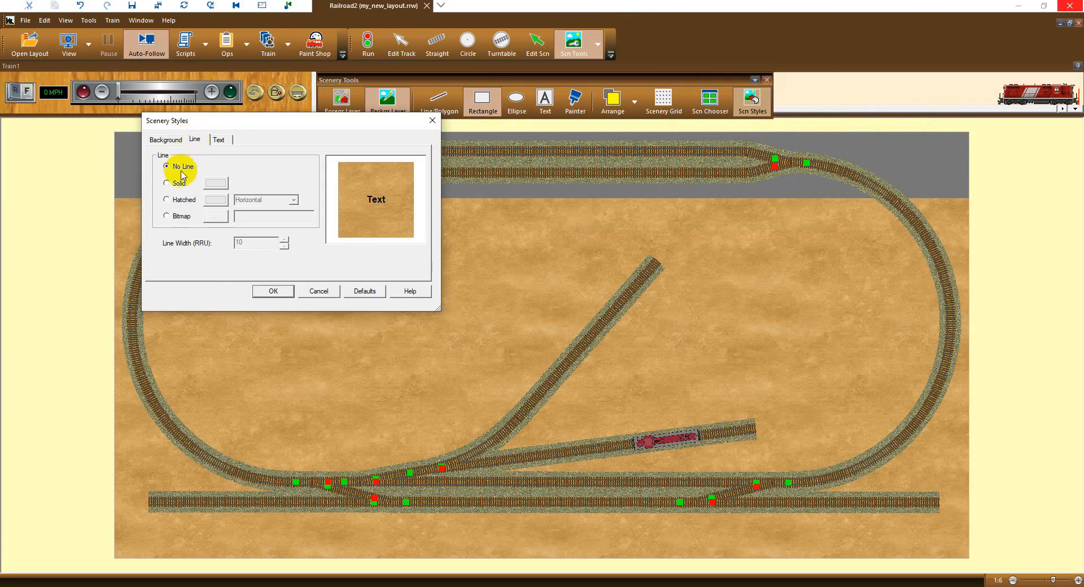
{"action": "left_click", "coordinate": [166, 184]}
{"action": "left_click", "coordinate": [216, 183]}
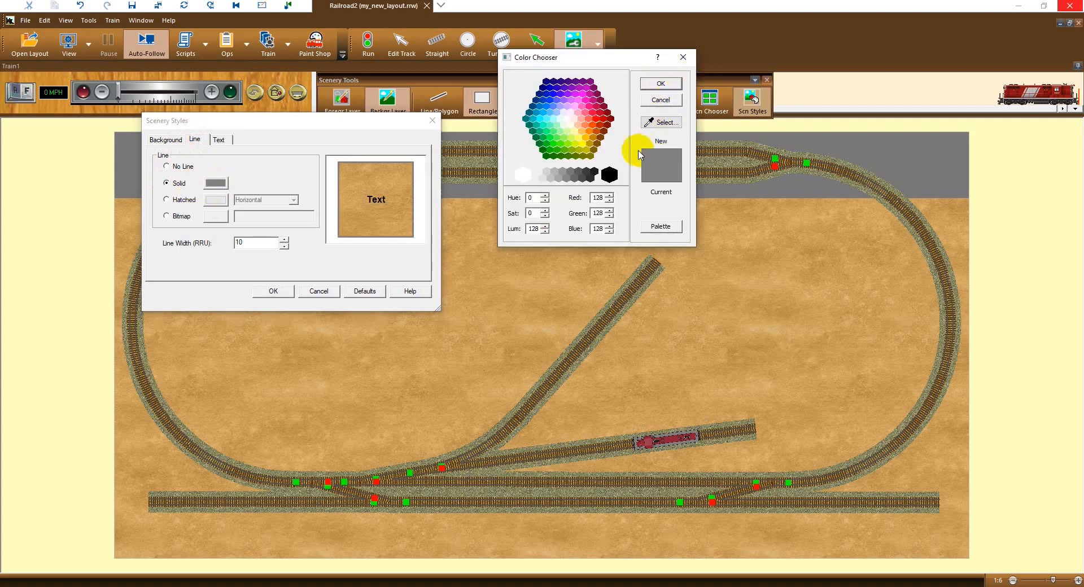
{"action": "left_click", "coordinate": [580, 172]}
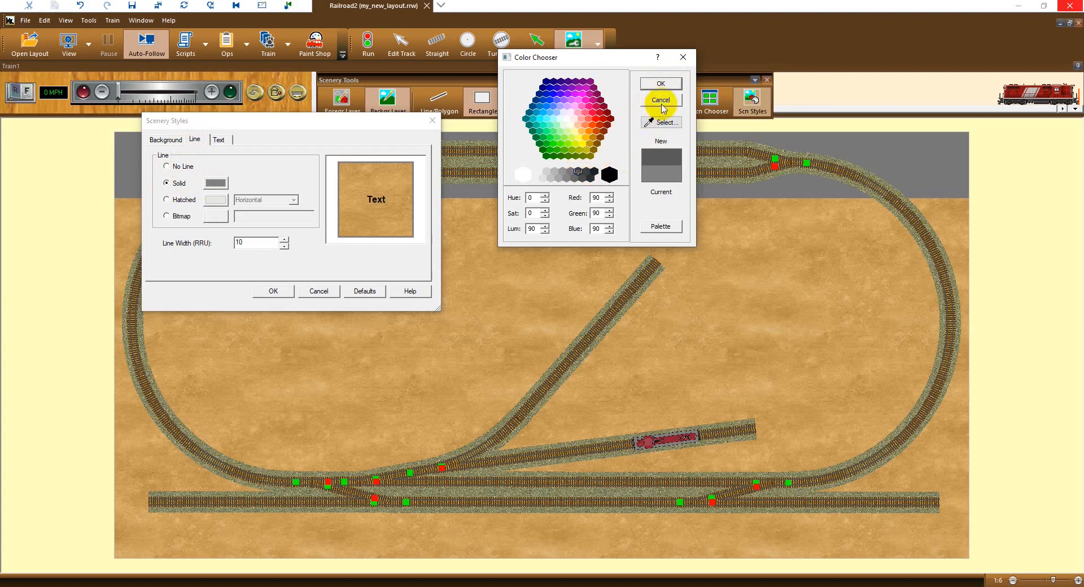
{"action": "left_click", "coordinate": [661, 83]}
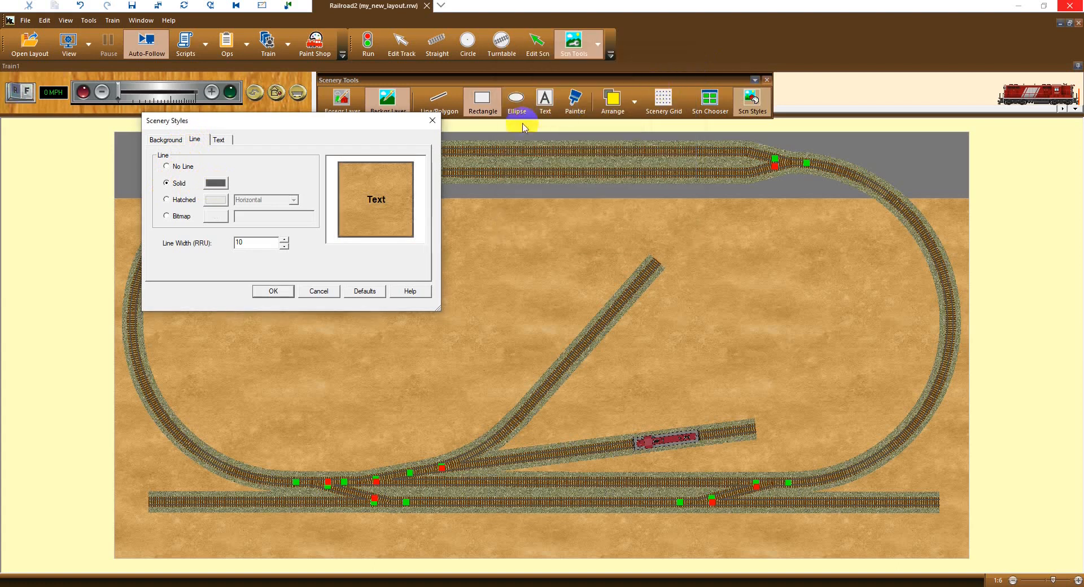
{"action": "type", "text": ","}
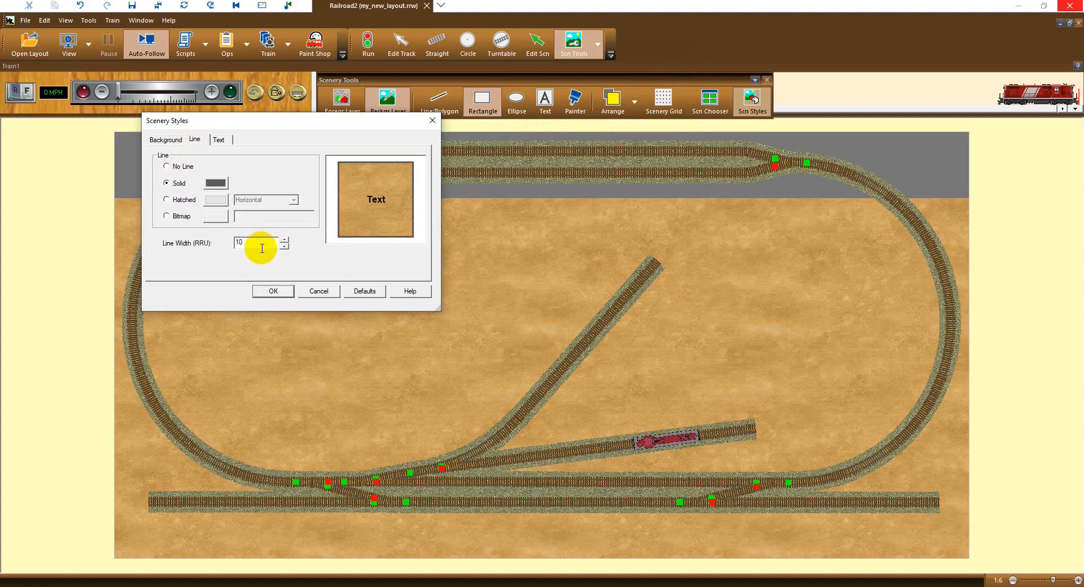
{"action": "type", "text": "0"}
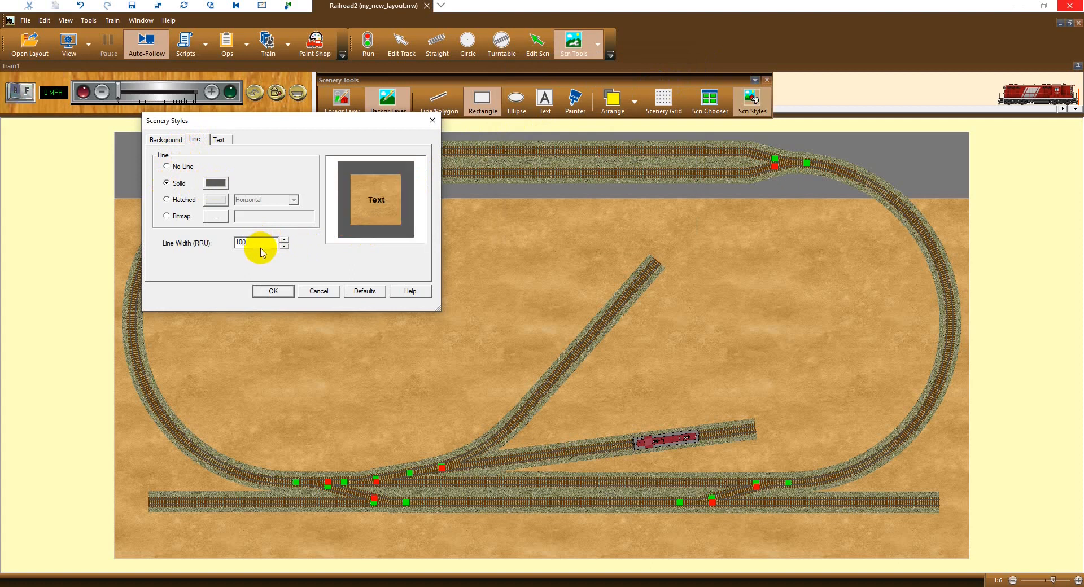
{"action": "left_click", "coordinate": [273, 293]}
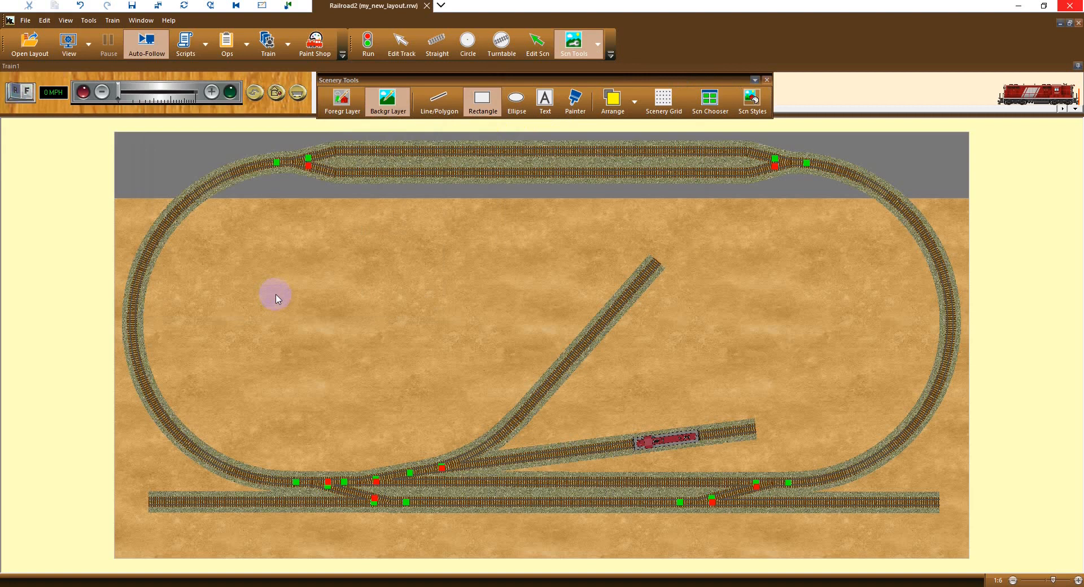
Draw a straight foreground line about 8' long along the front edge of the grey staging area, across the full layout width.
{"action": "left_click", "coordinate": [336, 102]}
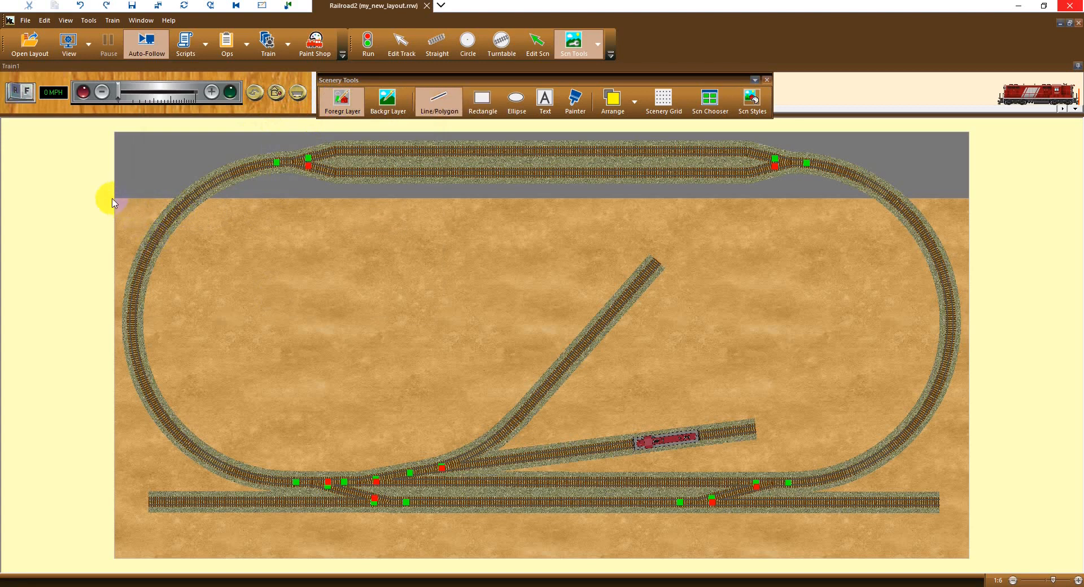
{"action": "left_click_drag", "start_coordinate": [117, 200], "coordinate": [966, 202]}
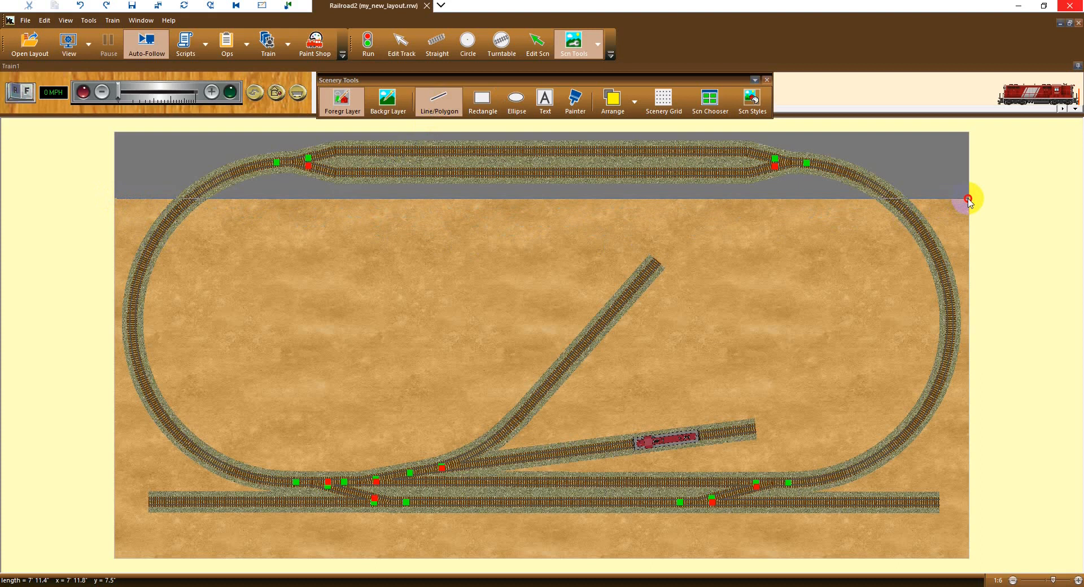
{"action": "double_click", "coordinate": [971, 198]}
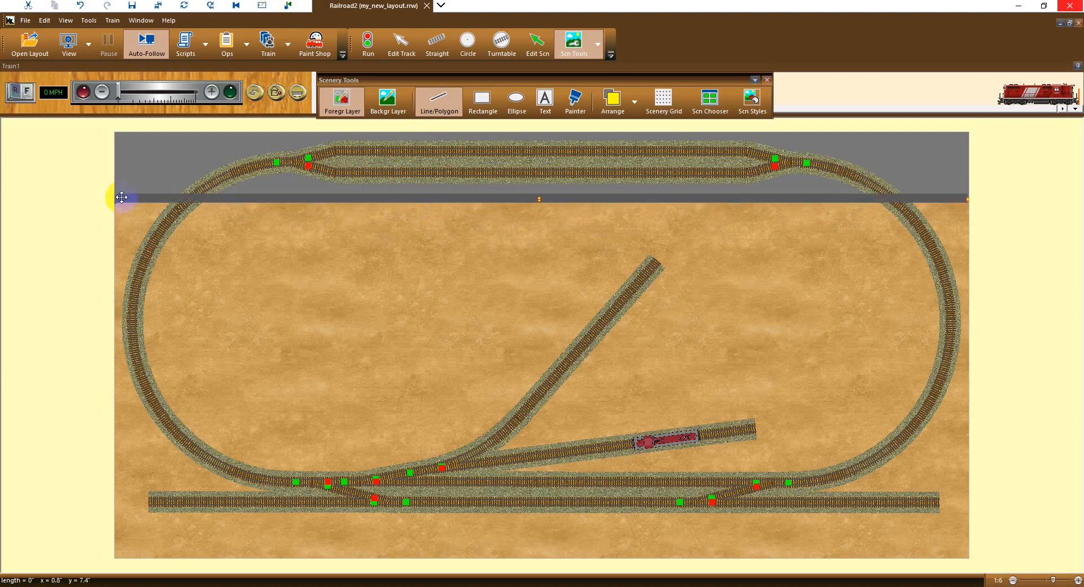
Enable Hide track & trains for the foreground backdrop line and finish editing it.
{"action": "right_click", "coordinate": [121, 199]}
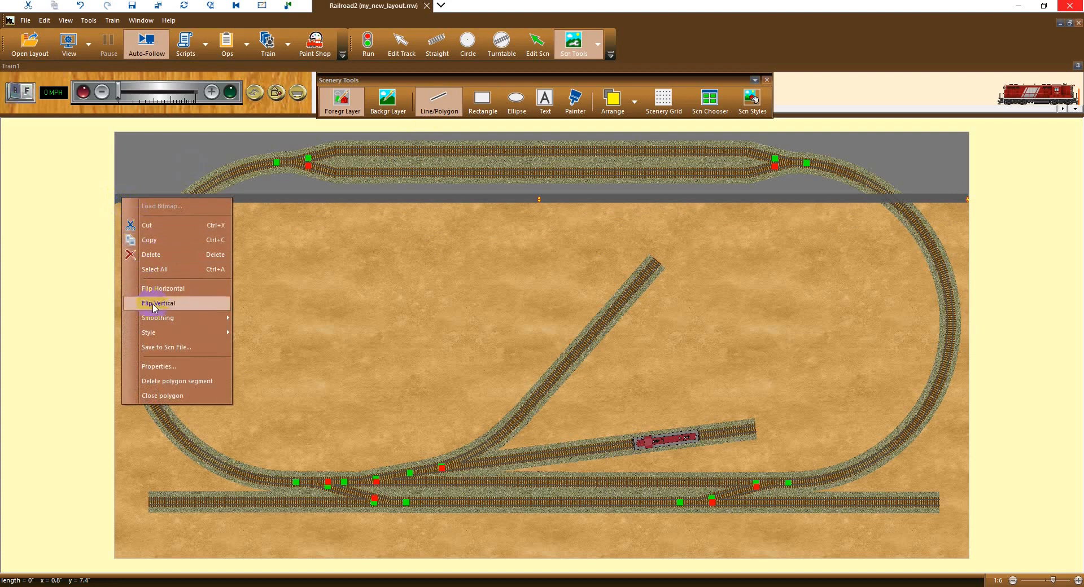
{"action": "left_click", "coordinate": [172, 369]}
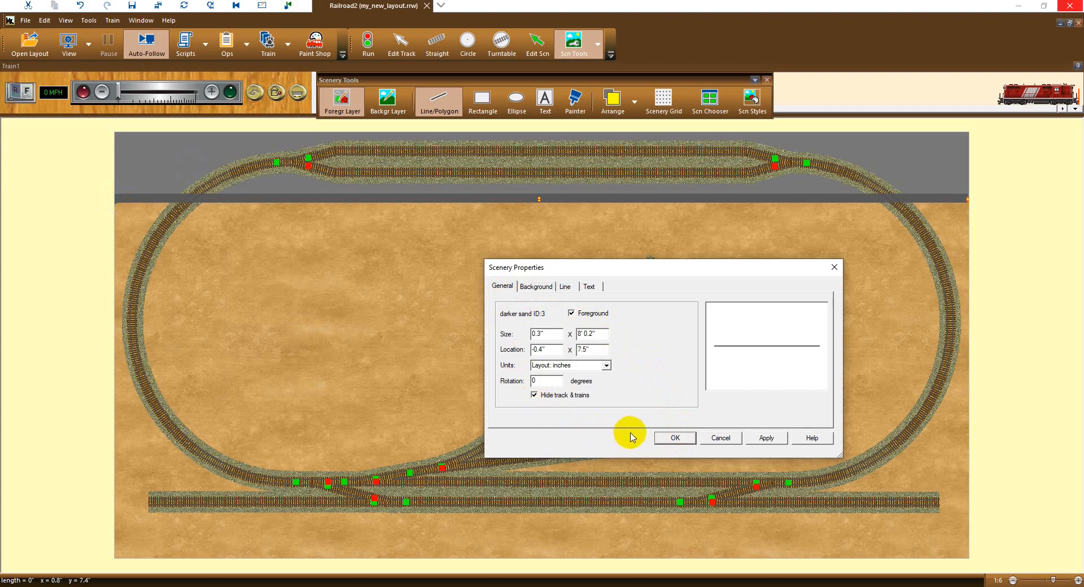
{"action": "left_click", "coordinate": [675, 438]}
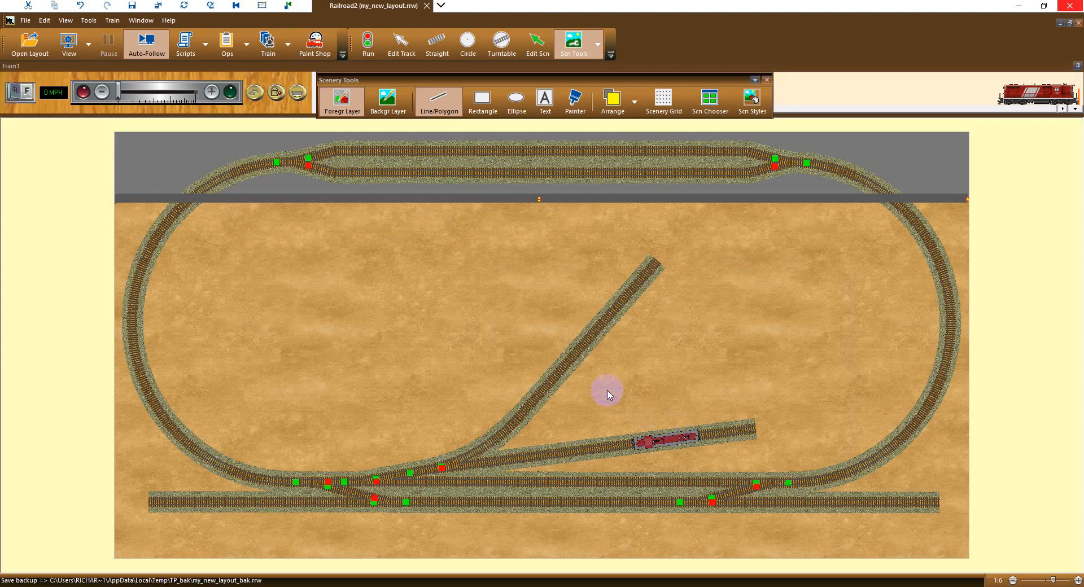
{"action": "key", "text": "Escape"}
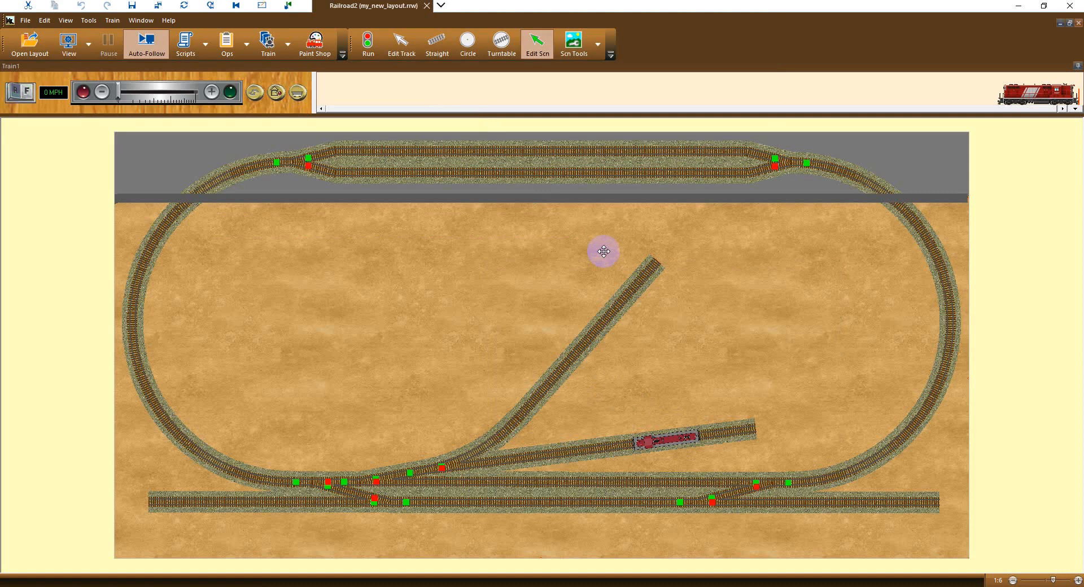
Set the default scenery background fill to the tiled bitmap dirt.bmp and accept the scenery styles.
{"action": "left_click", "coordinate": [576, 45]}
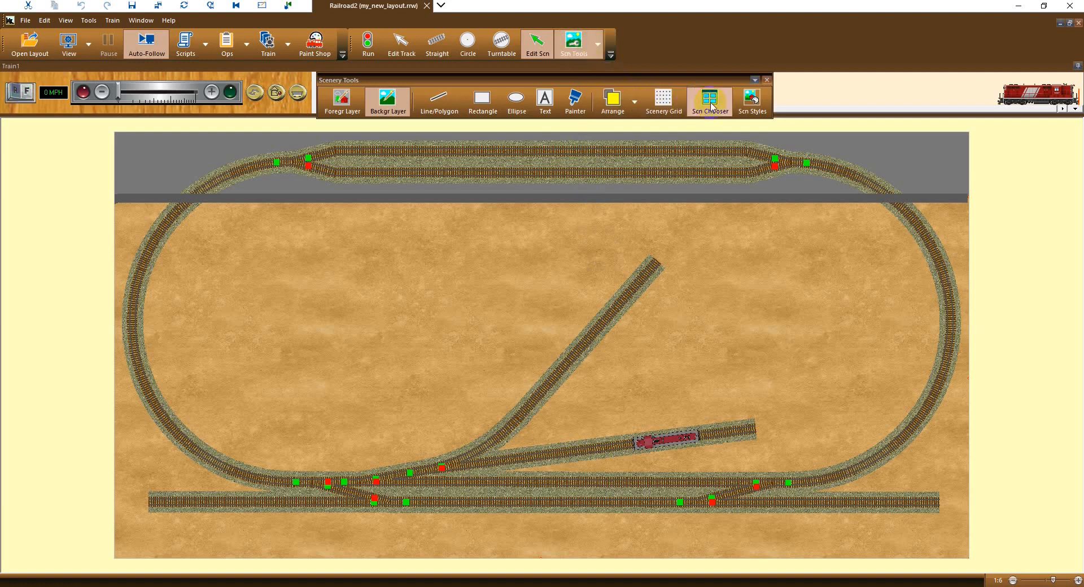
{"action": "left_click", "coordinate": [754, 103]}
{"action": "left_click", "coordinate": [169, 141]}
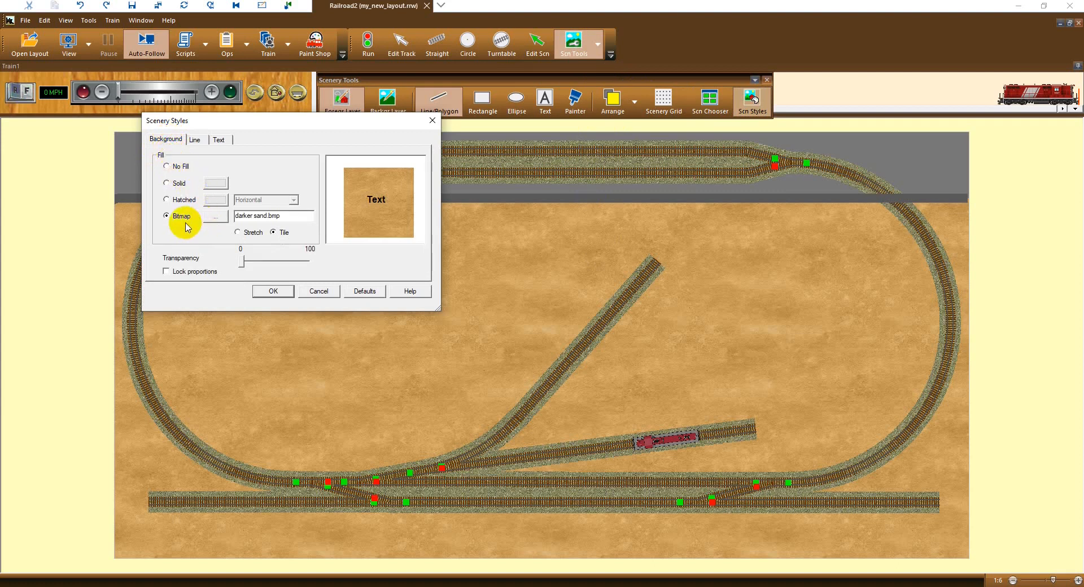
{"action": "left_click", "coordinate": [214, 218]}
{"action": "left_click", "coordinate": [762, 574]}
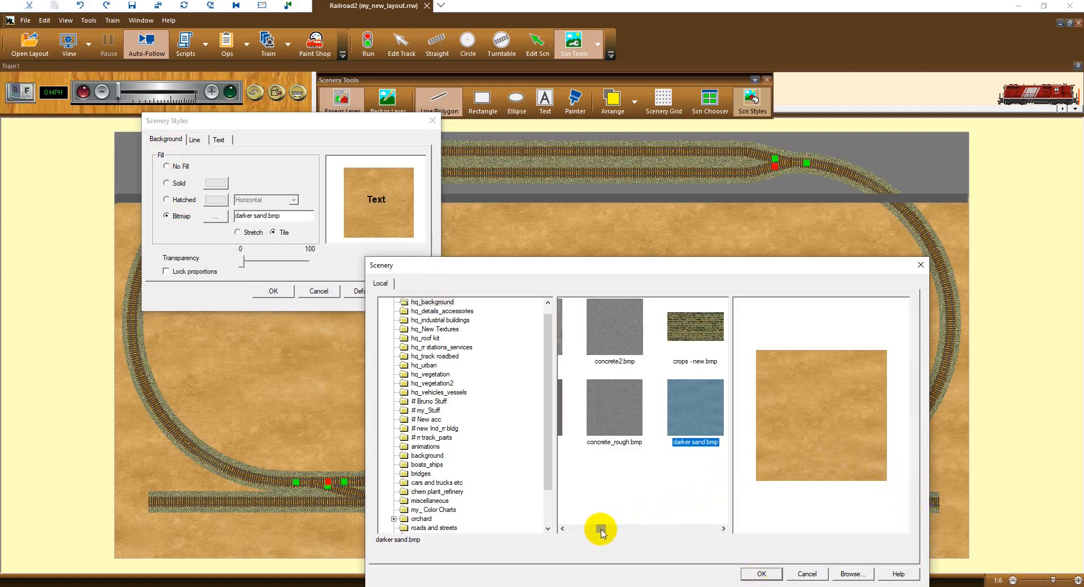
{"action": "left_click_drag", "start_coordinate": [600, 530], "coordinate": [610, 530]}
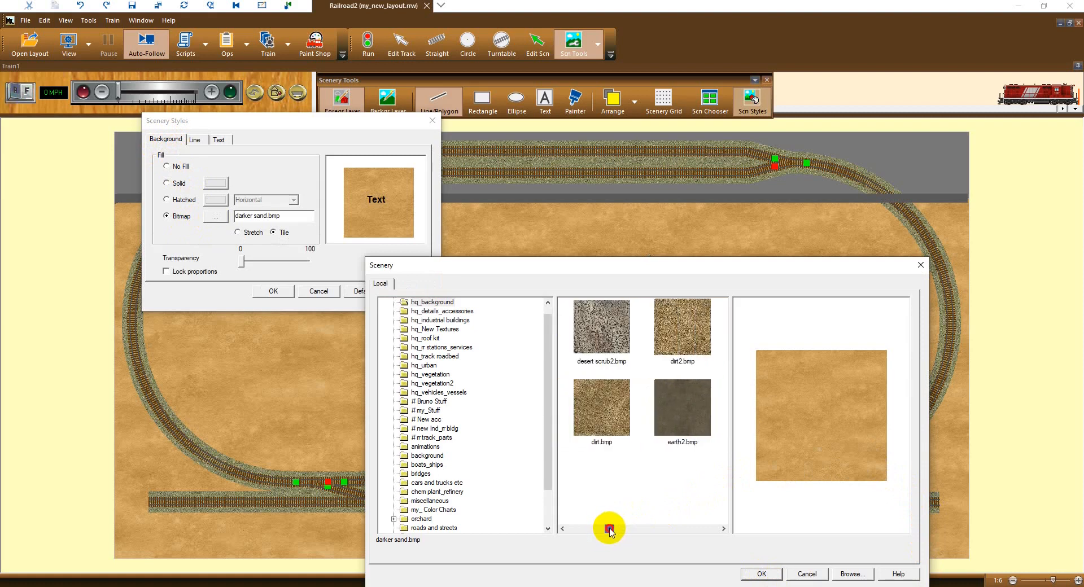
{"action": "left_click", "coordinate": [610, 429]}
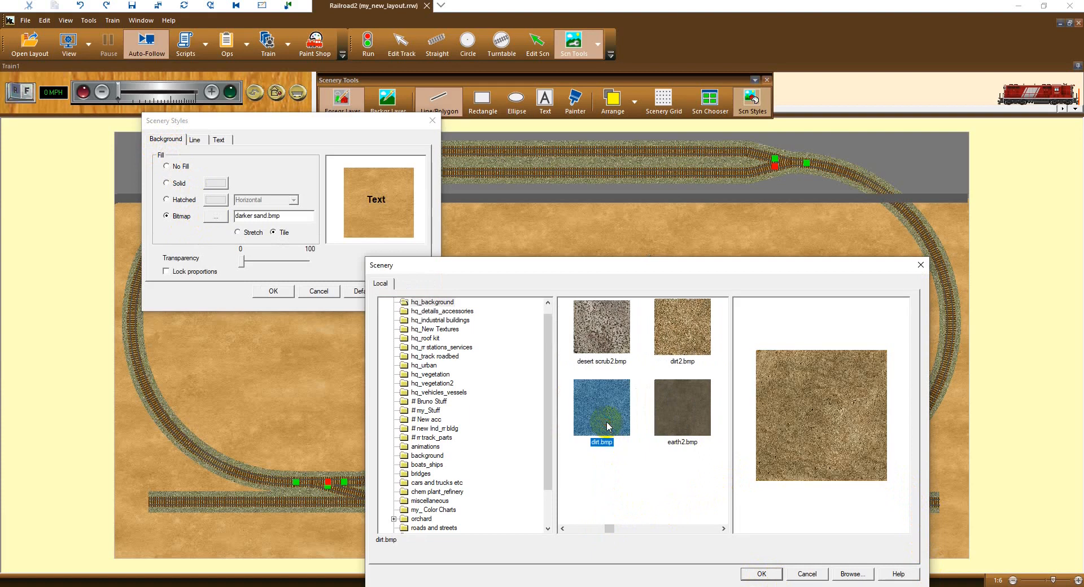
{"action": "left_click", "coordinate": [761, 574]}
{"action": "left_click", "coordinate": [262, 292]}
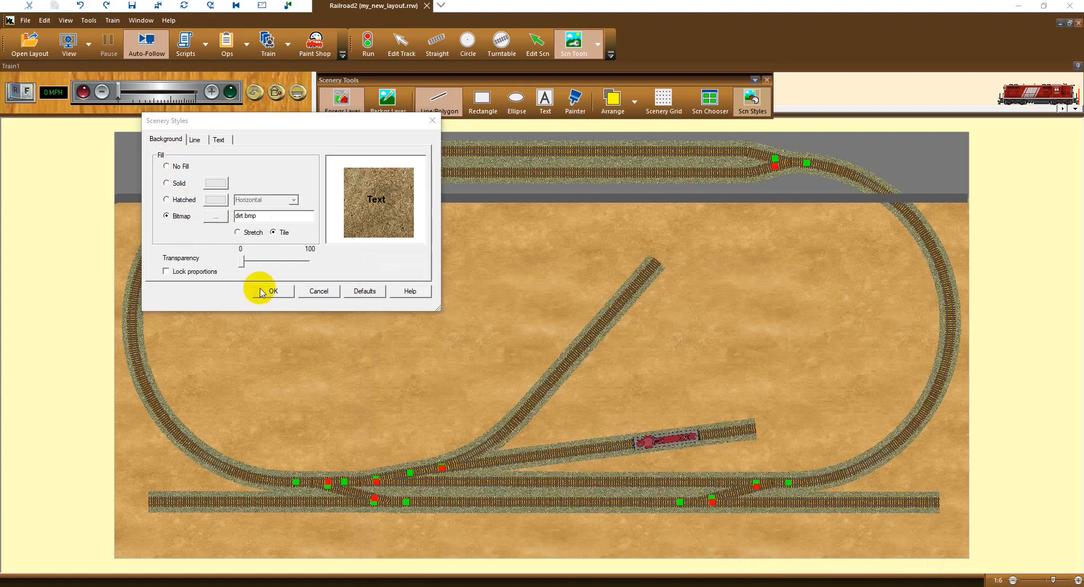
{"action": "left_click", "coordinate": [271, 296]}
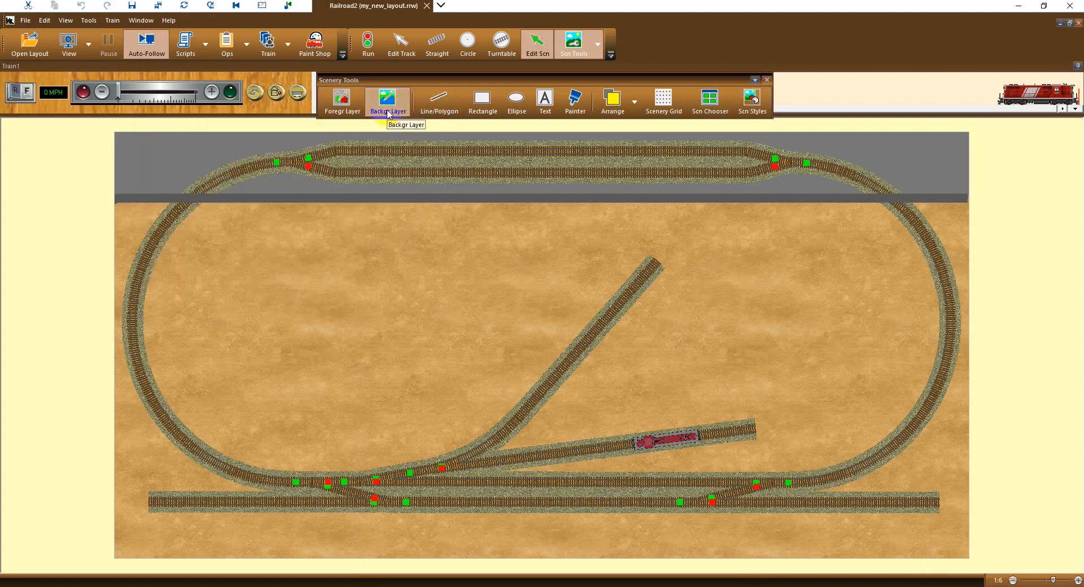
Draw a closed background polygon about 25.9" by 3' 11" around the two yard spurs inside the main loop.
{"action": "left_click_drag", "start_coordinate": [403, 452], "coordinate": [625, 242]}
{"action": "left_click", "coordinate": [625, 241]}
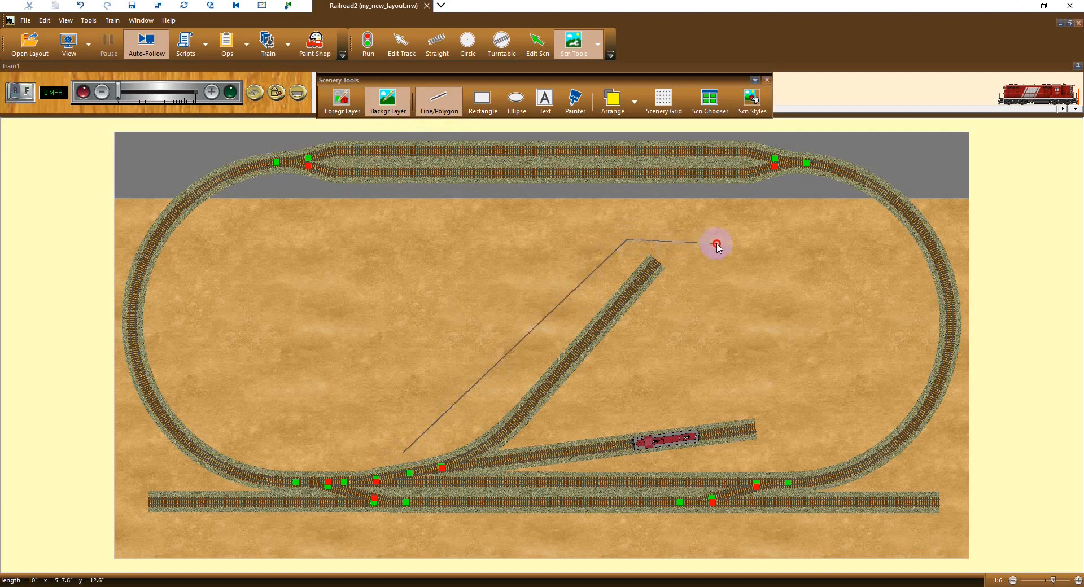
{"action": "left_click", "coordinate": [778, 240]}
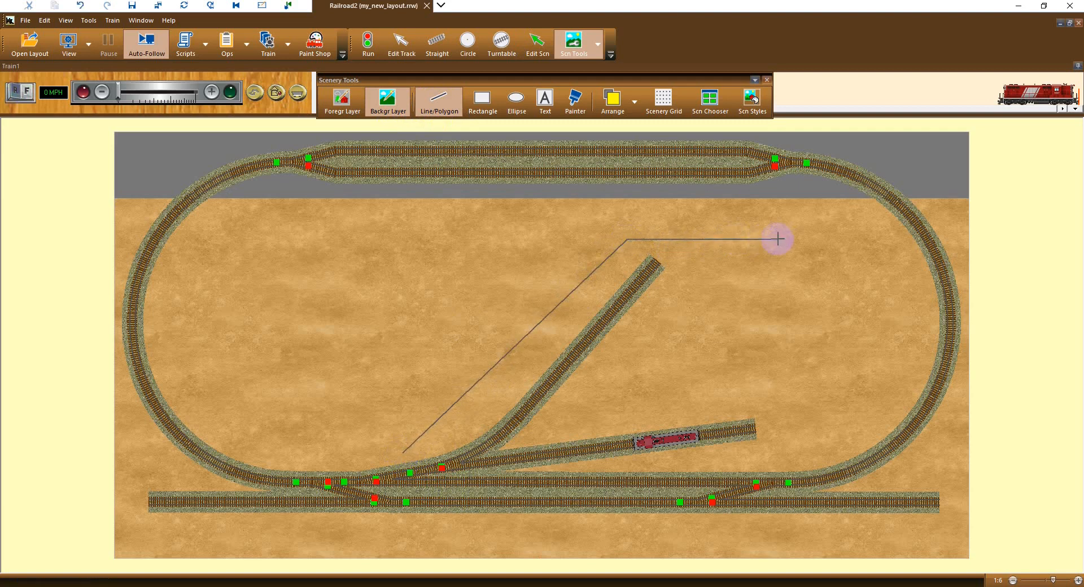
{"action": "left_click", "coordinate": [820, 278]}
{"action": "left_click", "coordinate": [816, 468]}
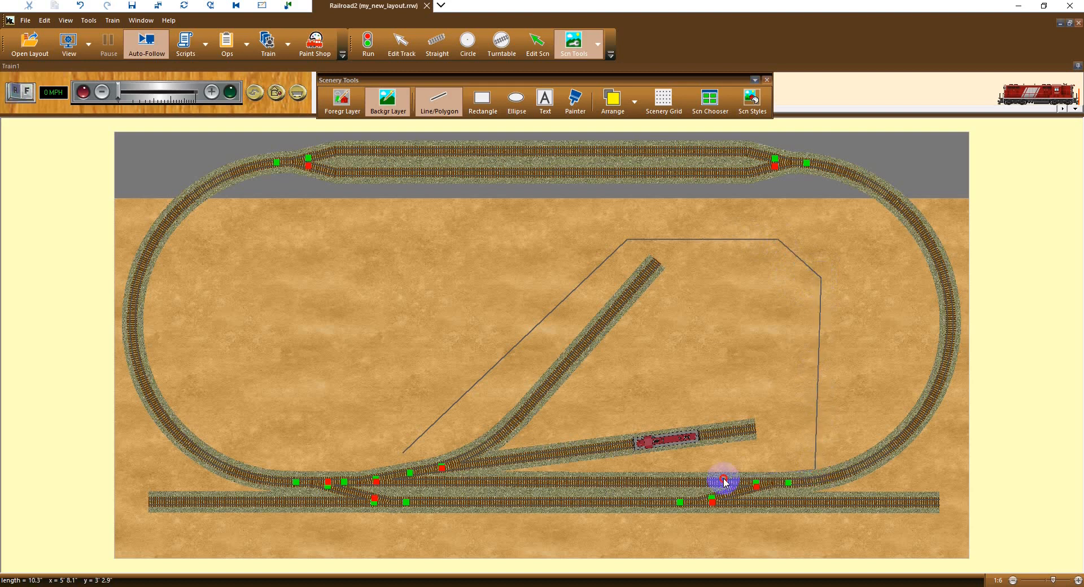
{"action": "left_click", "coordinate": [403, 468]}
{"action": "left_click", "coordinate": [405, 451]}
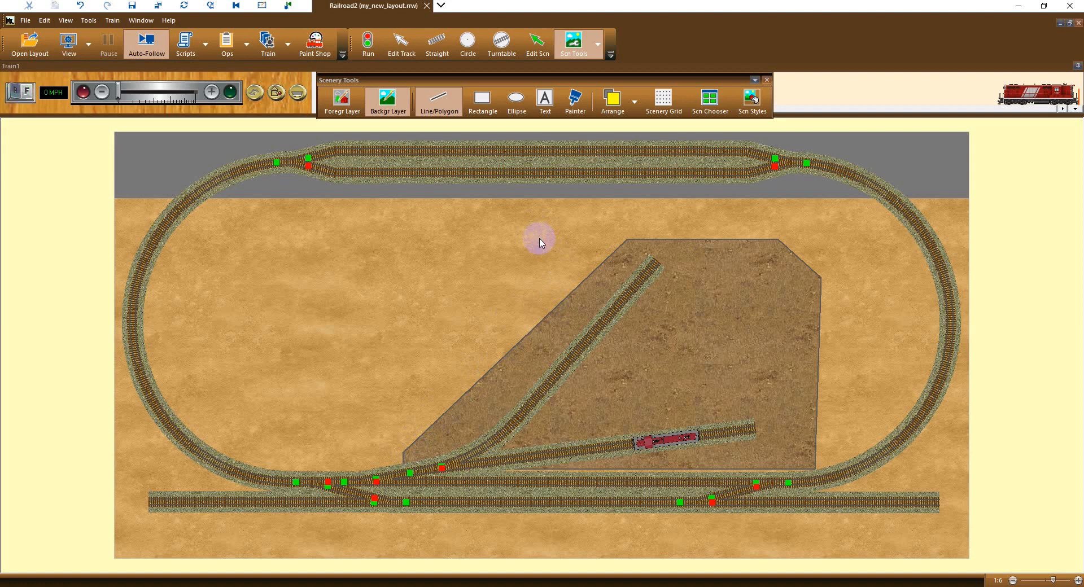
Smooth all vertices of the yard ground polygon and shift it slightly downward toward the main line.
{"action": "left_click", "coordinate": [538, 46]}
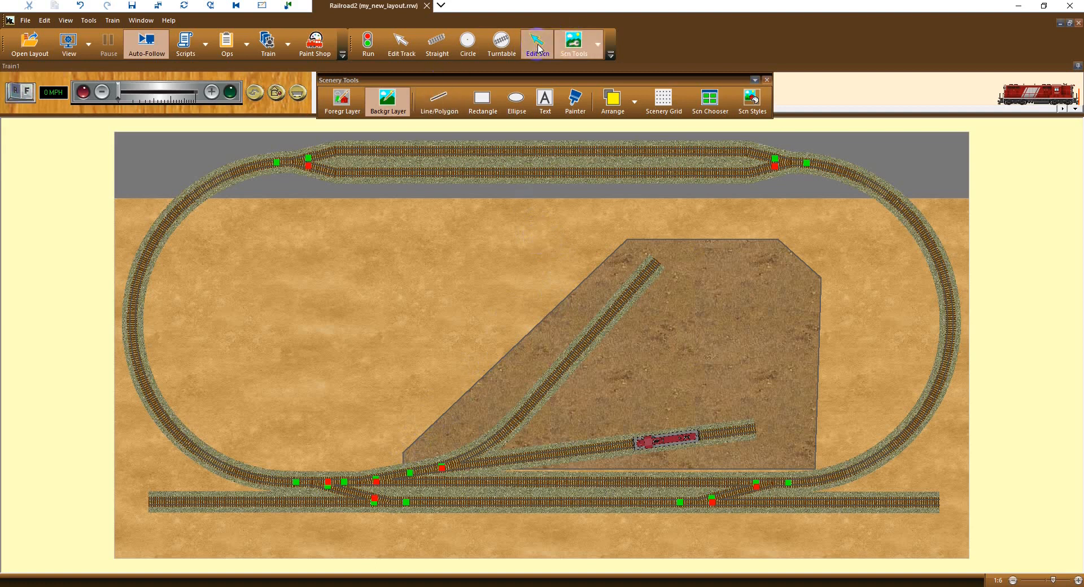
{"action": "right_click", "coordinate": [687, 305]}
{"action": "mouse_move", "coordinate": [729, 421]}
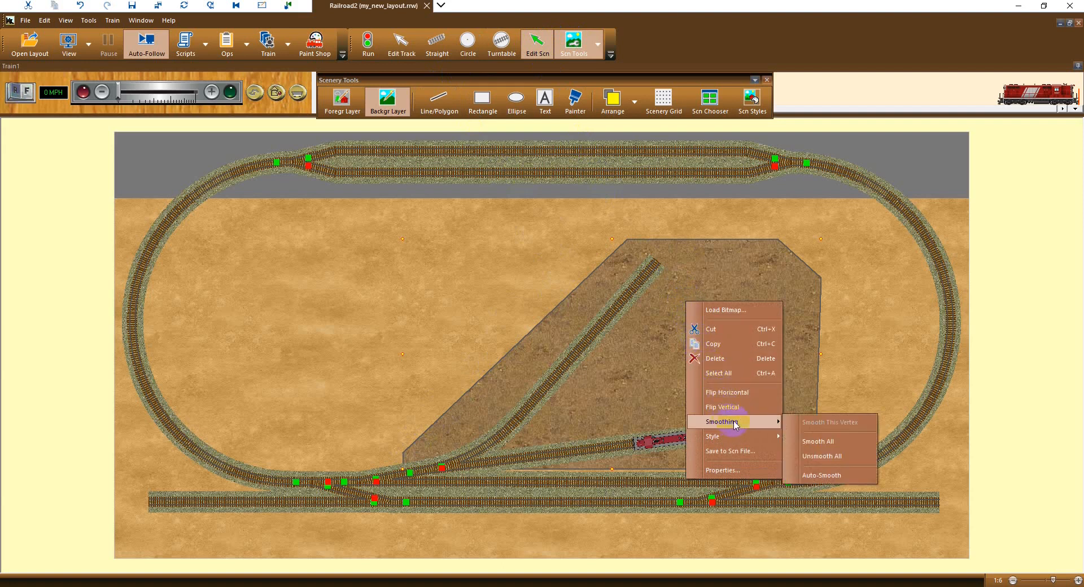
{"action": "left_click", "coordinate": [815, 443]}
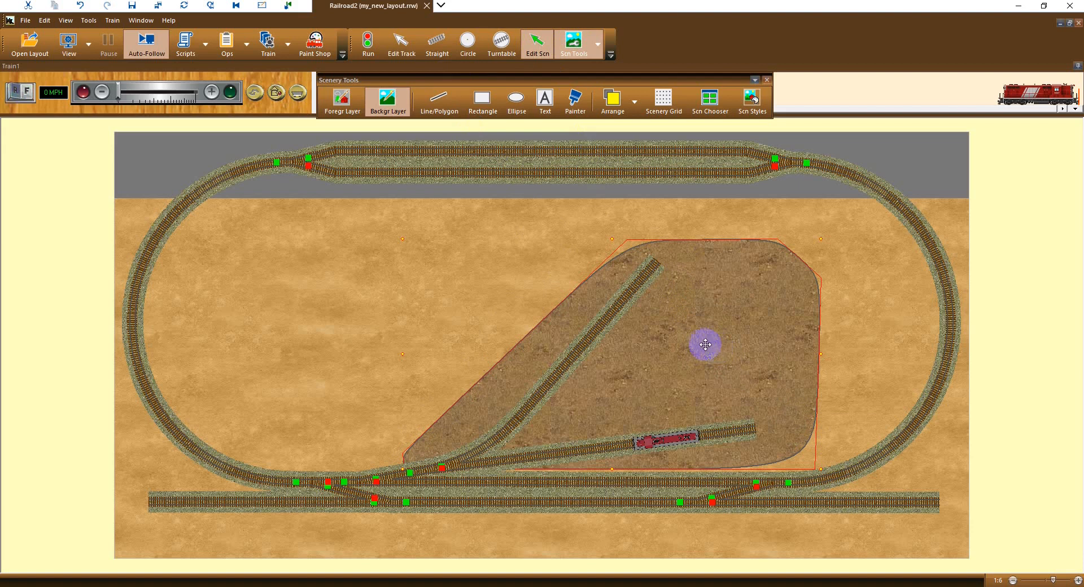
{"action": "left_click_drag", "start_coordinate": [702, 344], "coordinate": [703, 348]}
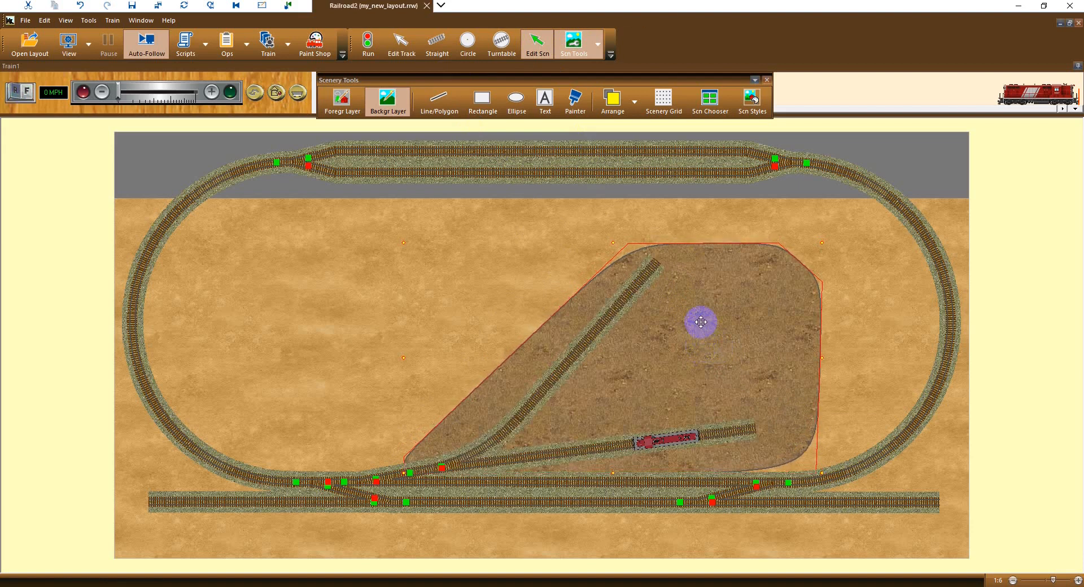
Set the outline of the yard ground polygon to No Line and deselect the polygon.
{"action": "right_click", "coordinate": [700, 322]}
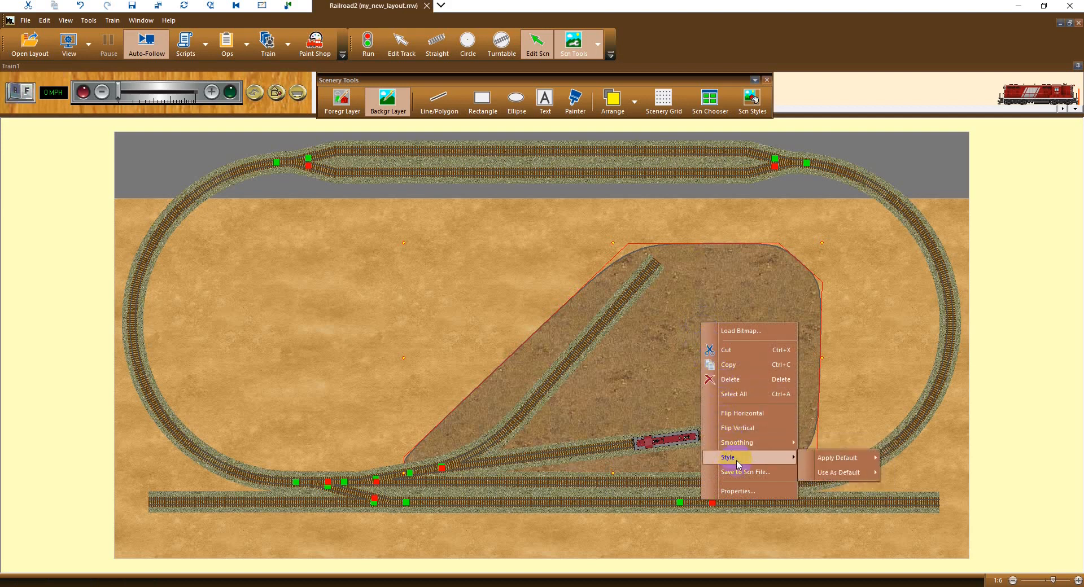
{"action": "left_click", "coordinate": [739, 492]}
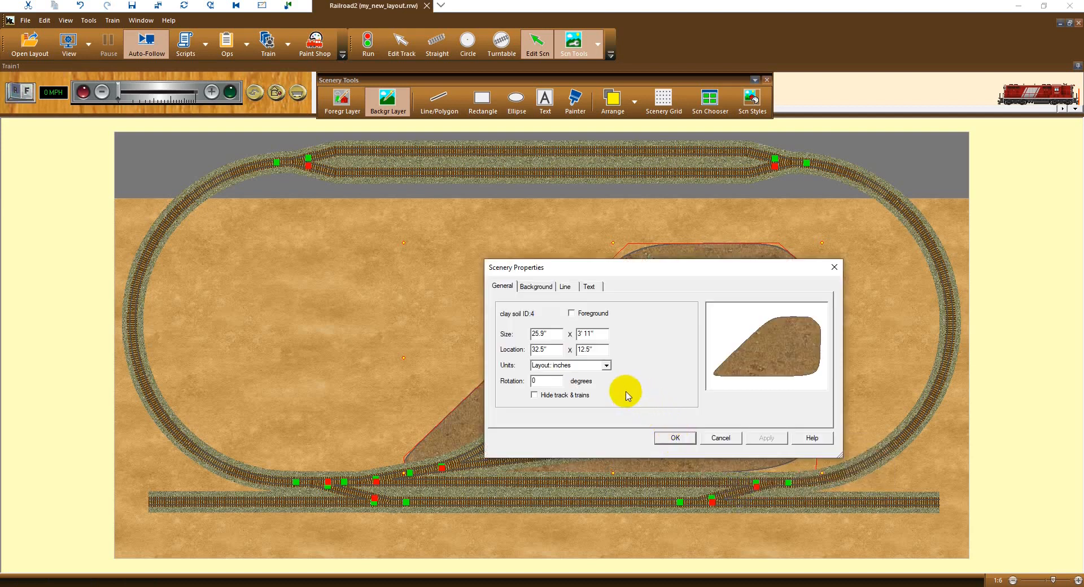
{"action": "left_click", "coordinate": [565, 287]}
{"action": "left_click", "coordinate": [509, 313]}
{"action": "left_click", "coordinate": [764, 438]}
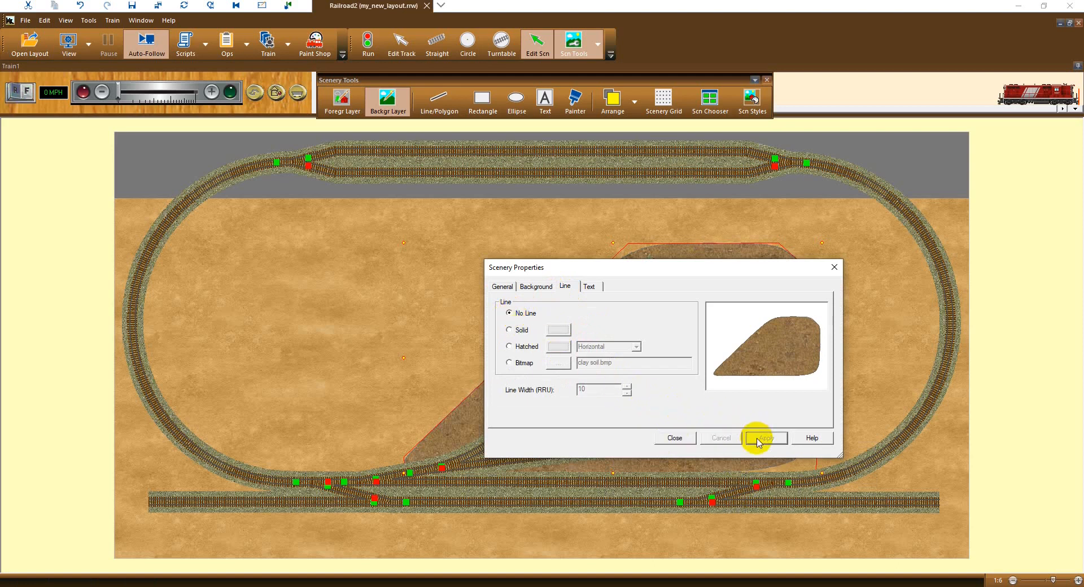
{"action": "left_click", "coordinate": [676, 438]}
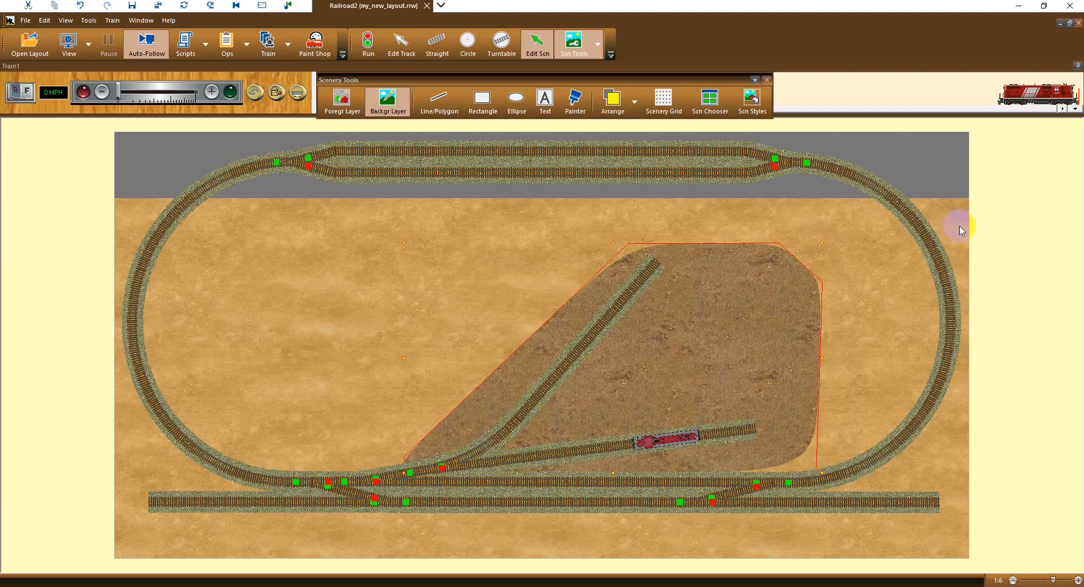
{"action": "left_click", "coordinate": [1009, 244]}
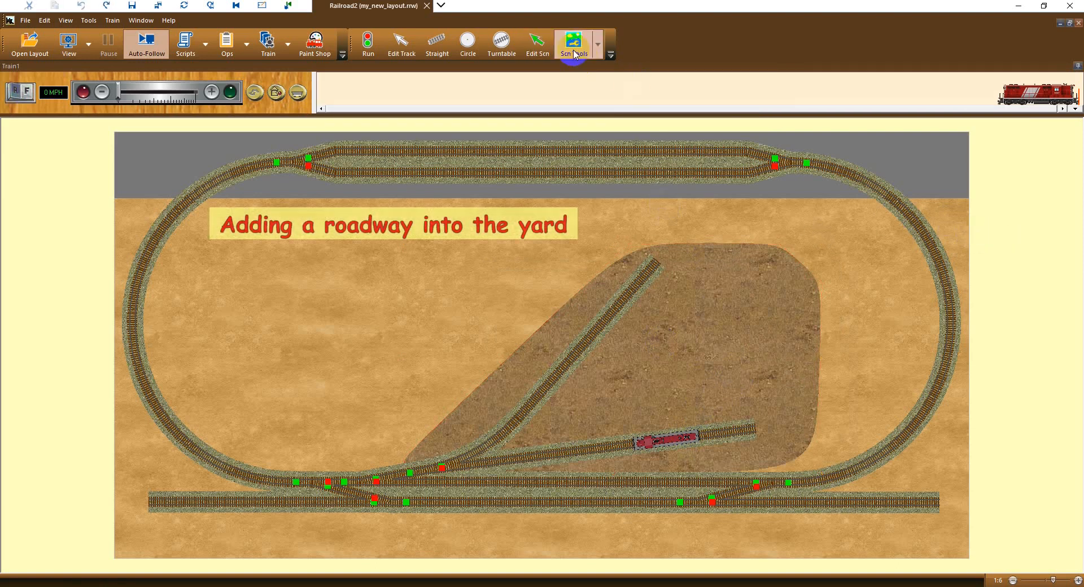
Draw a closed curving roadway polygon on the foreground layer, about 17.7" wide and 10.7" high, from the yard ground across the loop to the layout edge.
{"action": "left_click", "coordinate": [574, 49]}
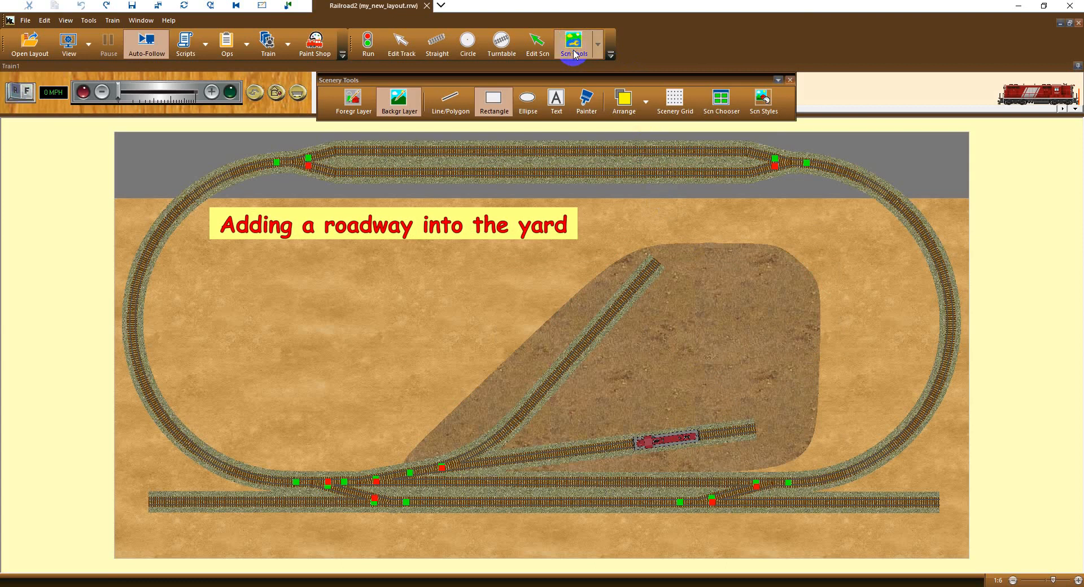
{"action": "left_click", "coordinate": [352, 101]}
{"action": "left_click", "coordinate": [452, 110]}
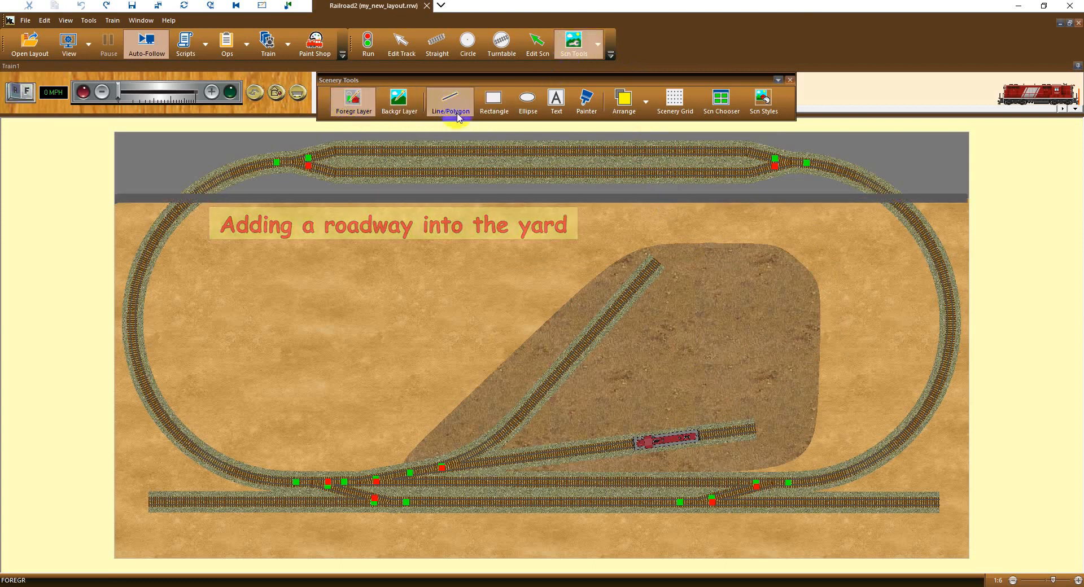
{"action": "left_click_drag", "start_coordinate": [818, 375], "coordinate": [865, 385]}
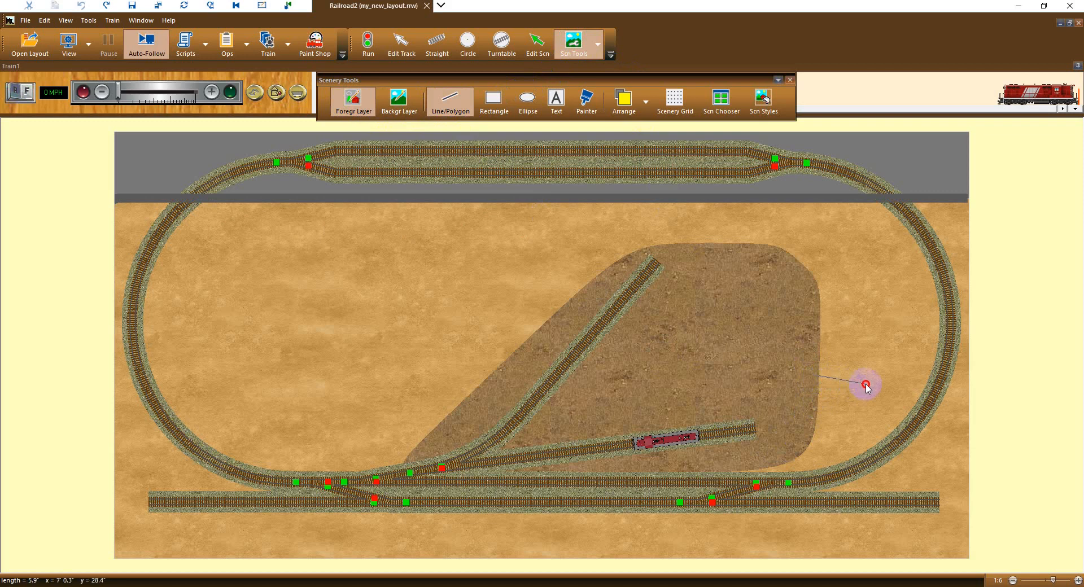
{"action": "left_click", "coordinate": [868, 384]}
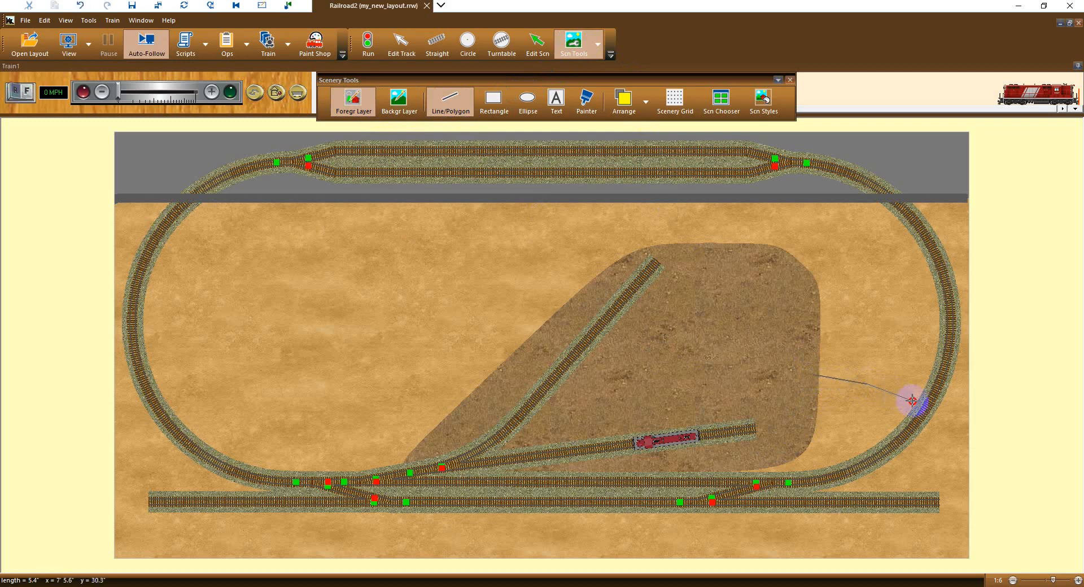
{"action": "left_click", "coordinate": [912, 401]}
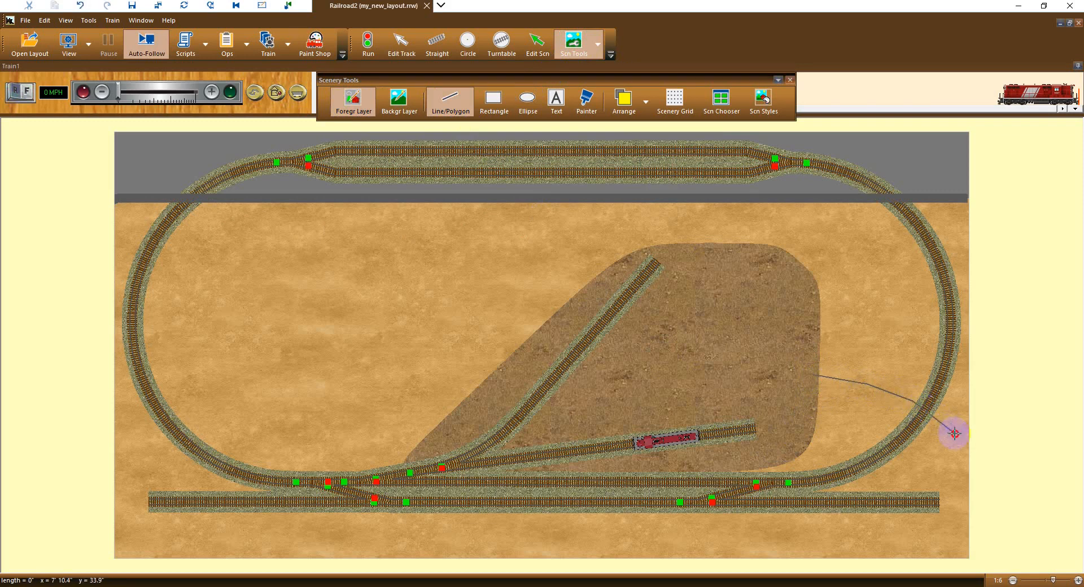
{"action": "left_click", "coordinate": [970, 446]}
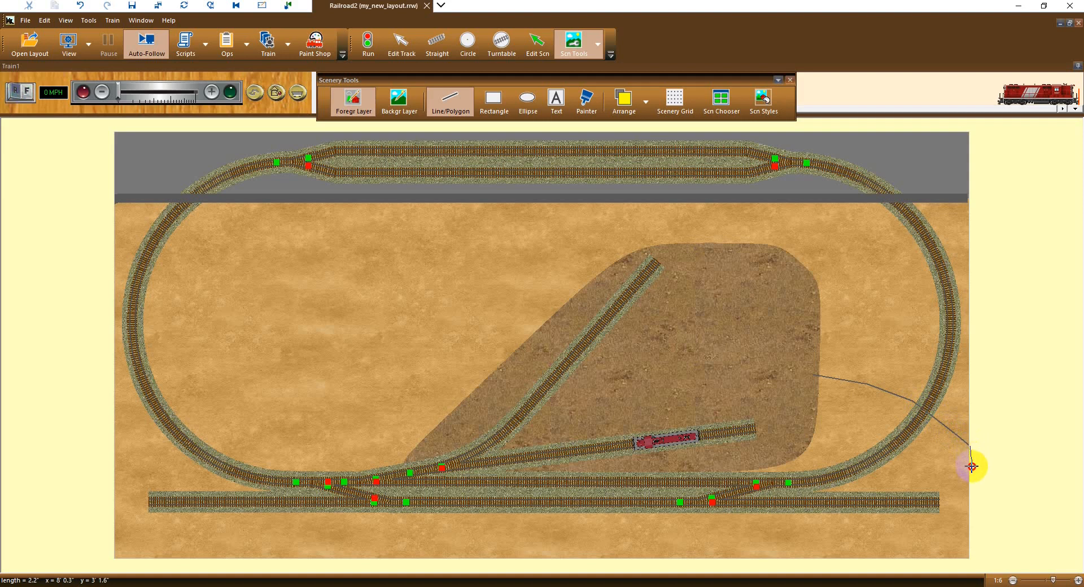
{"action": "left_click", "coordinate": [970, 469]}
{"action": "left_click", "coordinate": [948, 453]}
{"action": "left_click", "coordinate": [927, 438]}
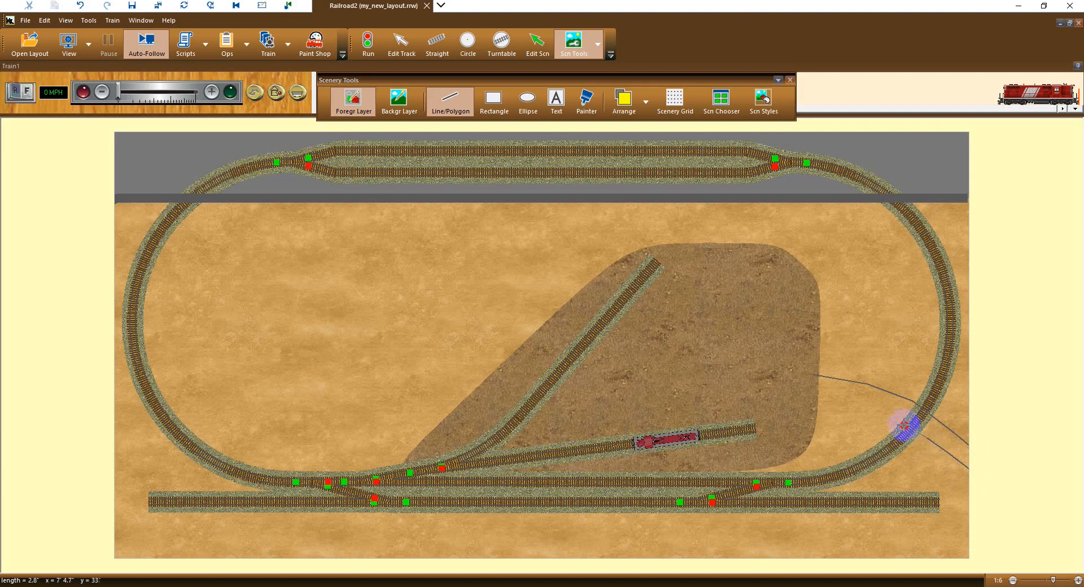
{"action": "left_click", "coordinate": [900, 417]}
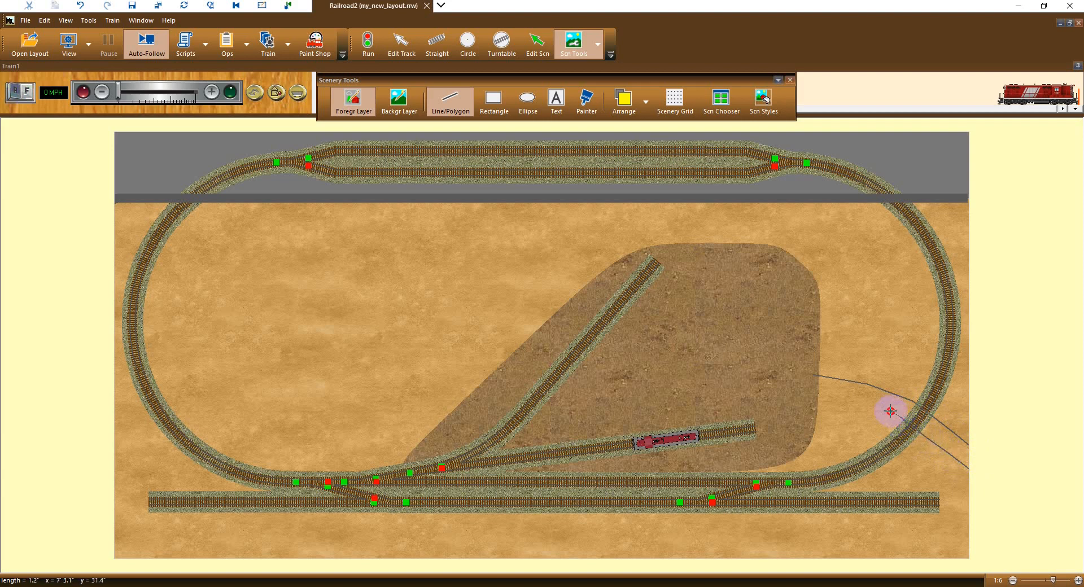
{"action": "left_click", "coordinate": [867, 407]}
{"action": "left_click", "coordinate": [814, 401]}
{"action": "left_click", "coordinate": [814, 375]}
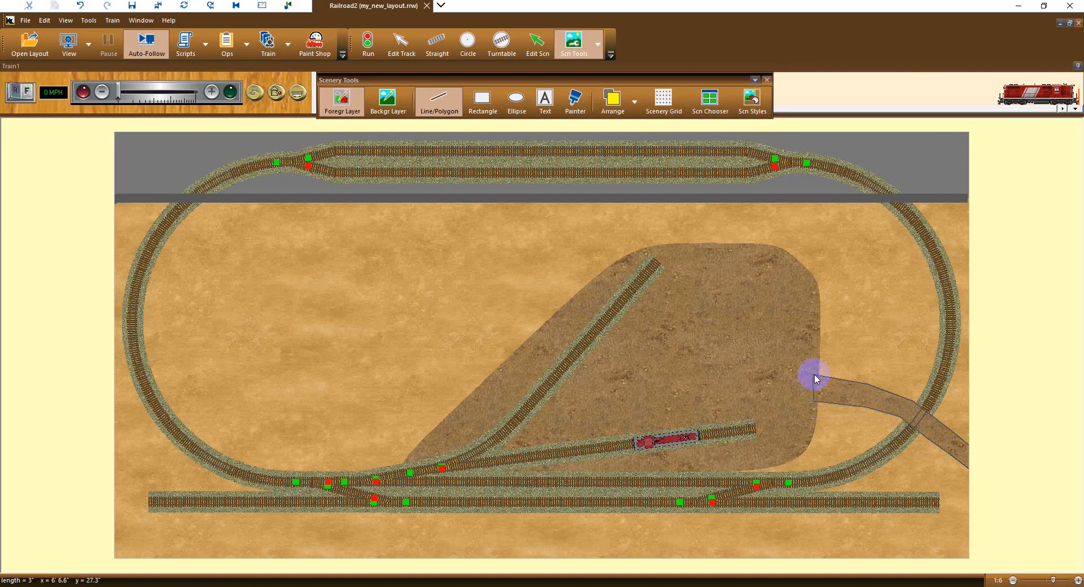
Set the outline of the roadway polygon to No Line and accept its scenery properties.
{"action": "right_click", "coordinate": [864, 402]}
{"action": "left_click", "coordinate": [901, 568]}
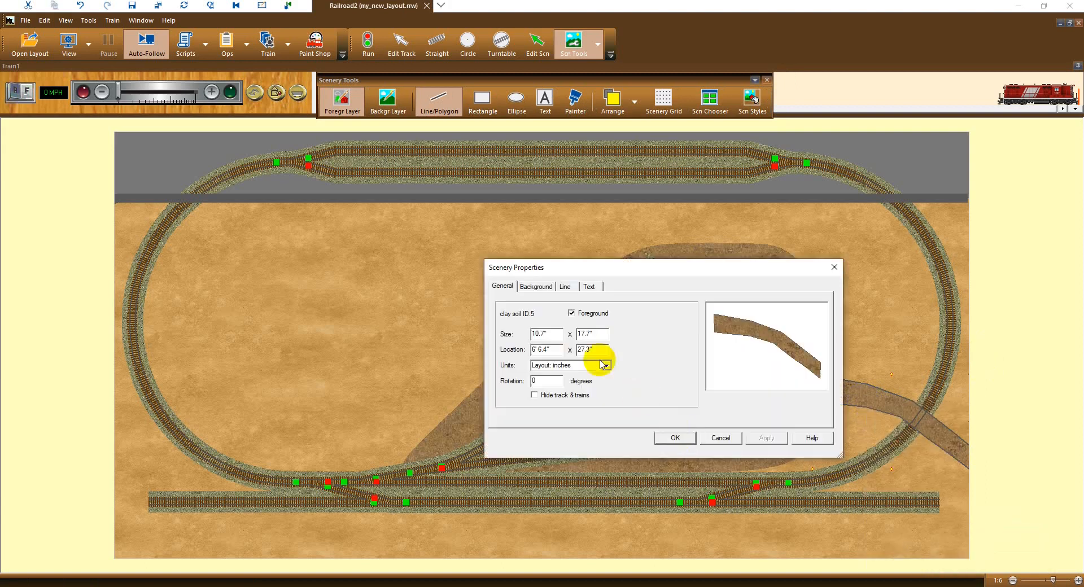
{"action": "left_click", "coordinate": [566, 287]}
{"action": "left_click", "coordinate": [510, 313]}
{"action": "left_click", "coordinate": [674, 440]}
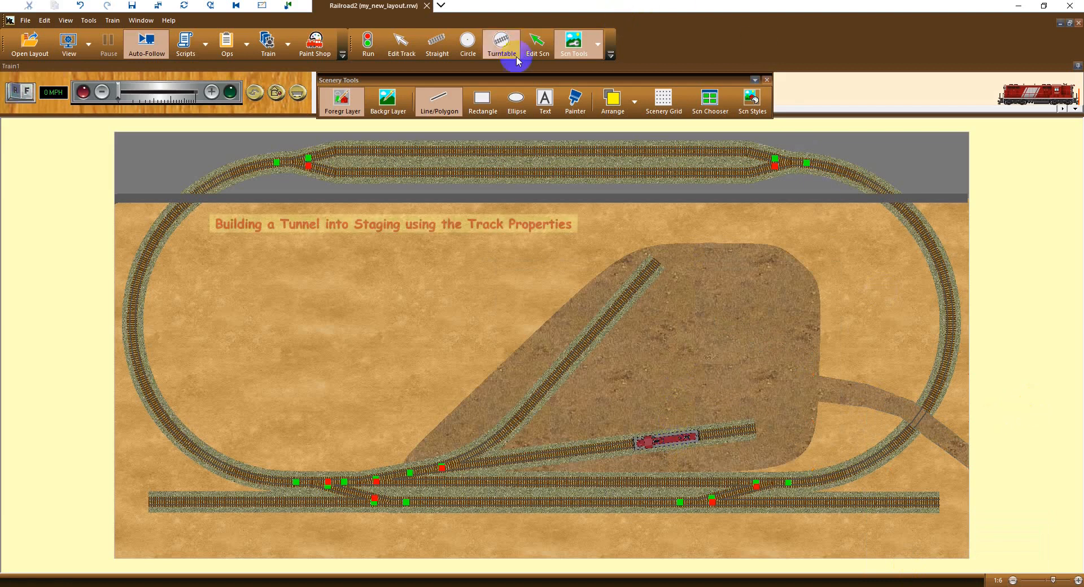
Split the loop's east curve track where it meets the backdrop line.
{"action": "left_click", "coordinate": [400, 46]}
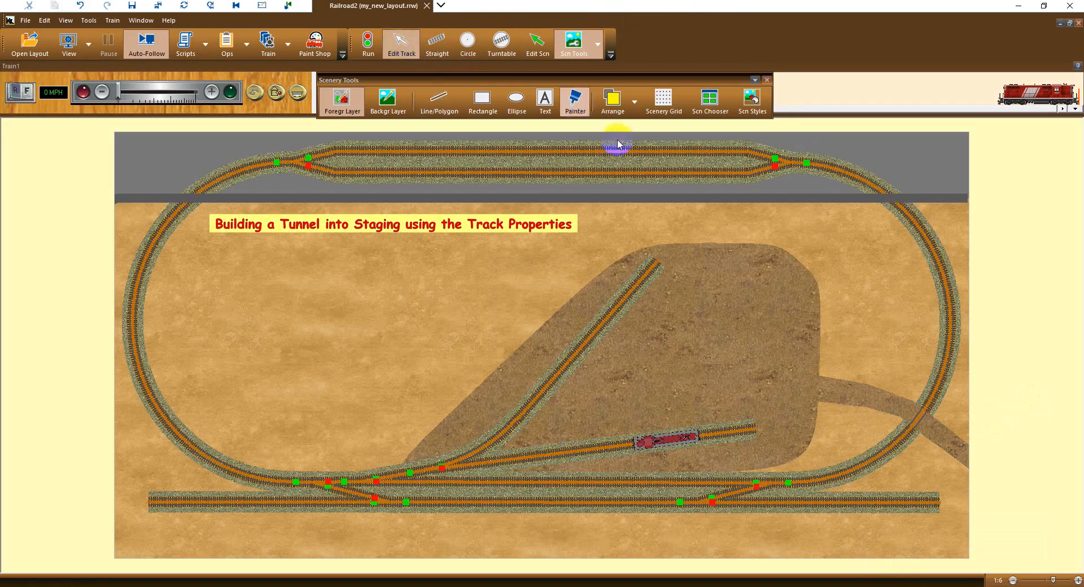
{"action": "left_click", "coordinate": [923, 235]}
{"action": "left_click", "coordinate": [891, 202]}
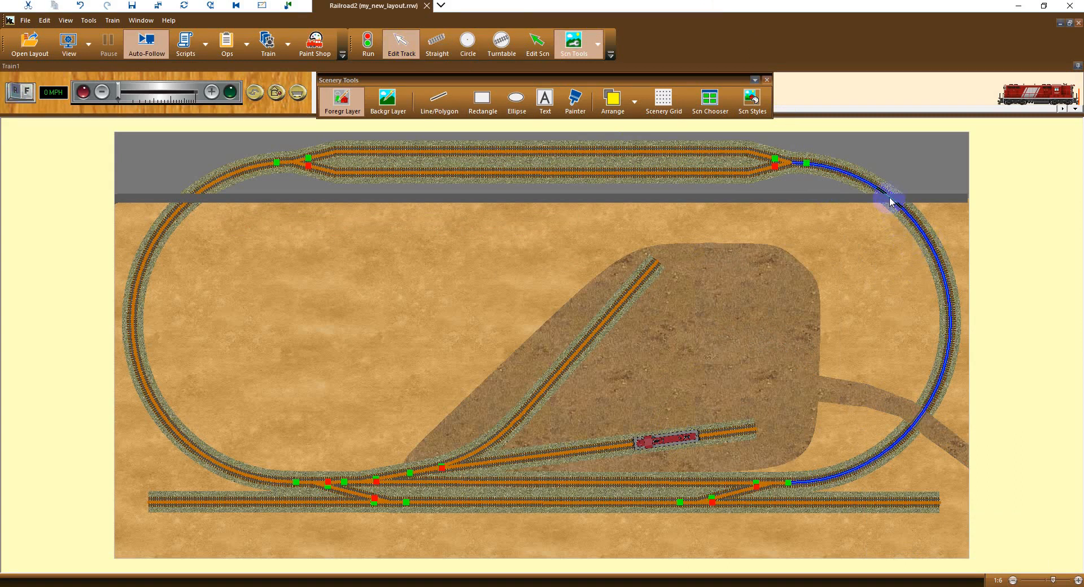
{"action": "right_click", "coordinate": [890, 202]}
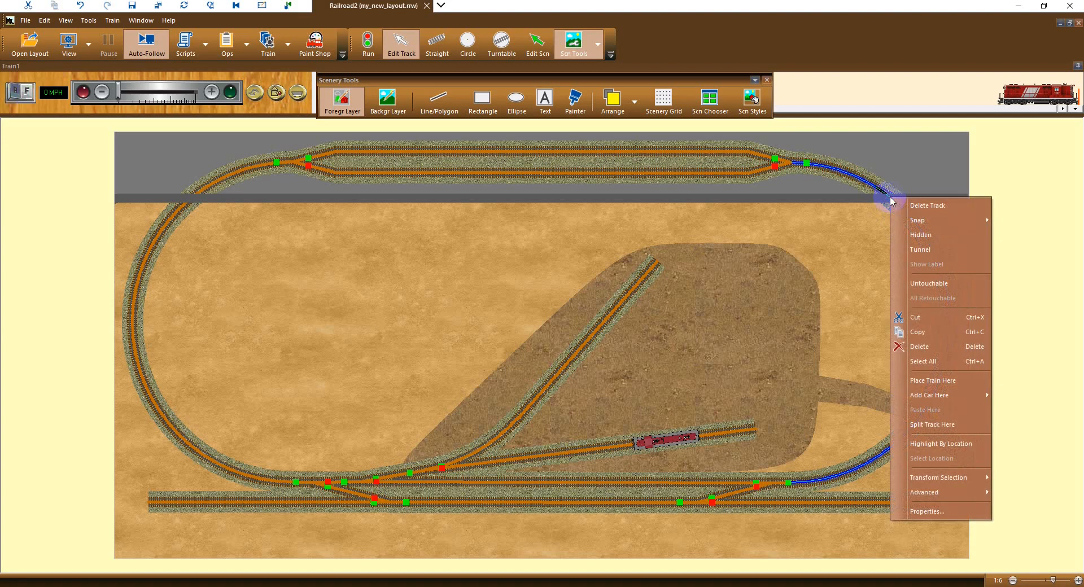
{"action": "left_click", "coordinate": [930, 424]}
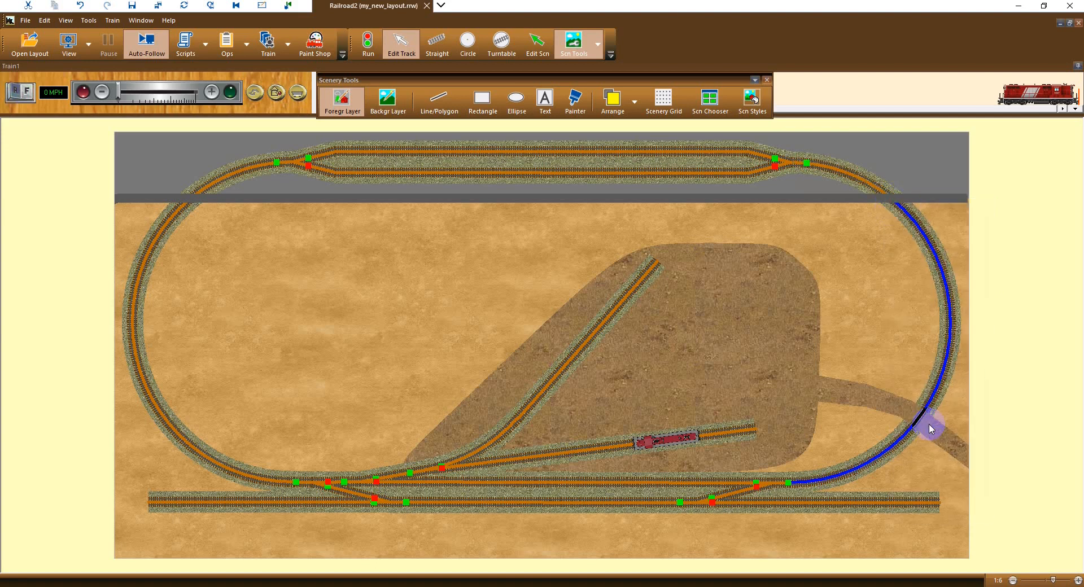
Split the same curve again about 13.2" further down the track from the backdrop line.
{"action": "left_click", "coordinate": [949, 284]}
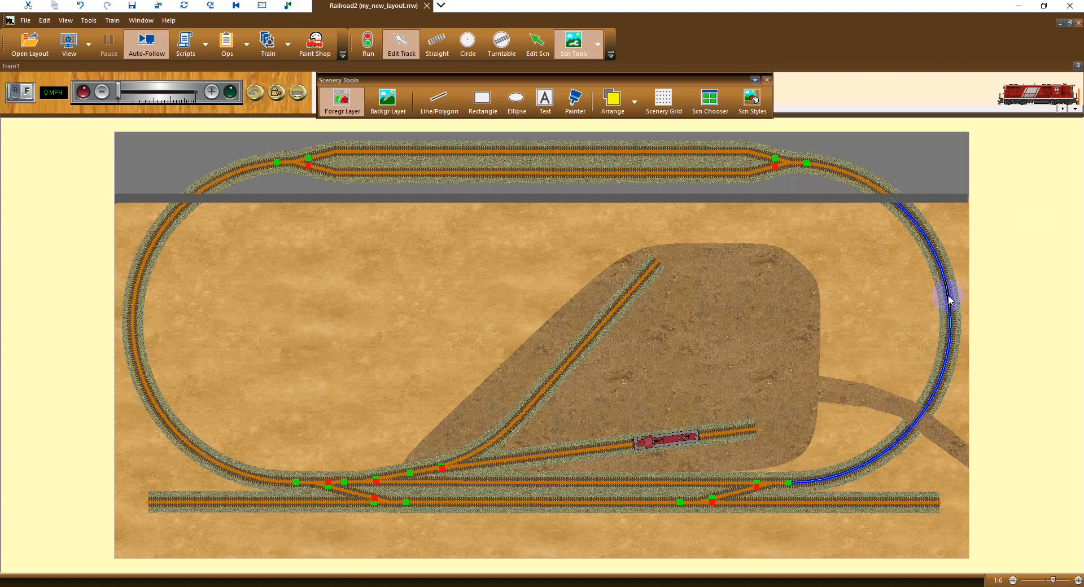
{"action": "right_click", "coordinate": [949, 299]}
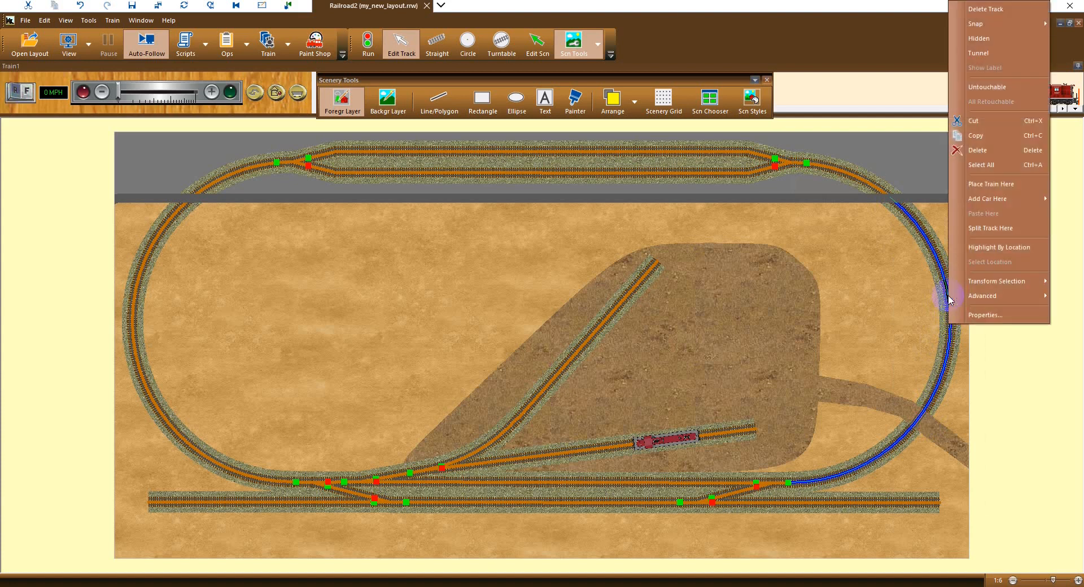
{"action": "left_click", "coordinate": [980, 229]}
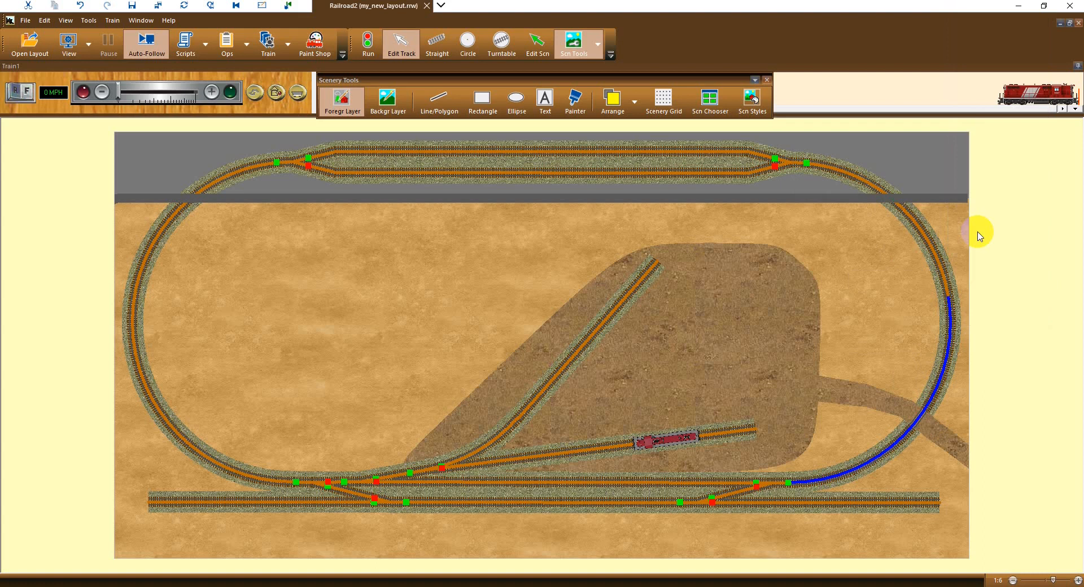
Set the visibility of the curved track section just below the backdrop line to Hidden, with cars shown as outlines.
{"action": "left_click", "coordinate": [931, 242]}
{"action": "left_click", "coordinate": [929, 244]}
{"action": "right_click", "coordinate": [928, 243]}
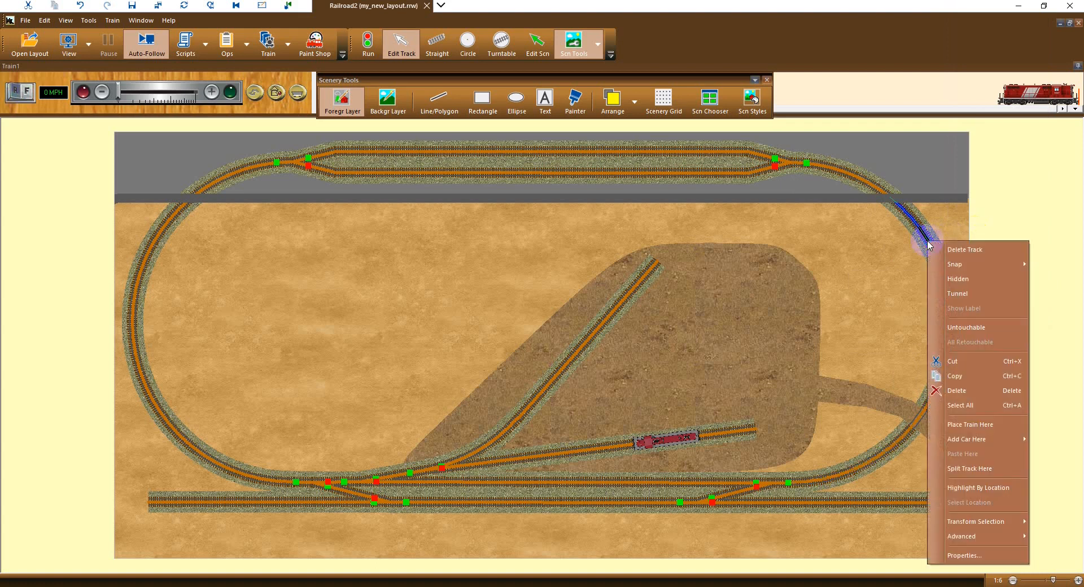
{"action": "left_click", "coordinate": [962, 556]}
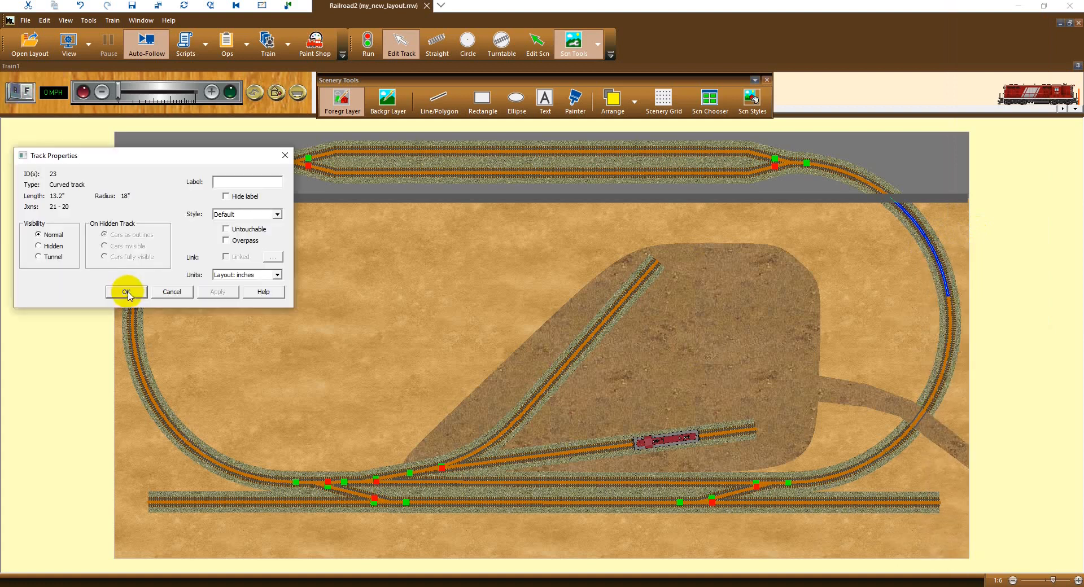
{"action": "left_click", "coordinate": [38, 246]}
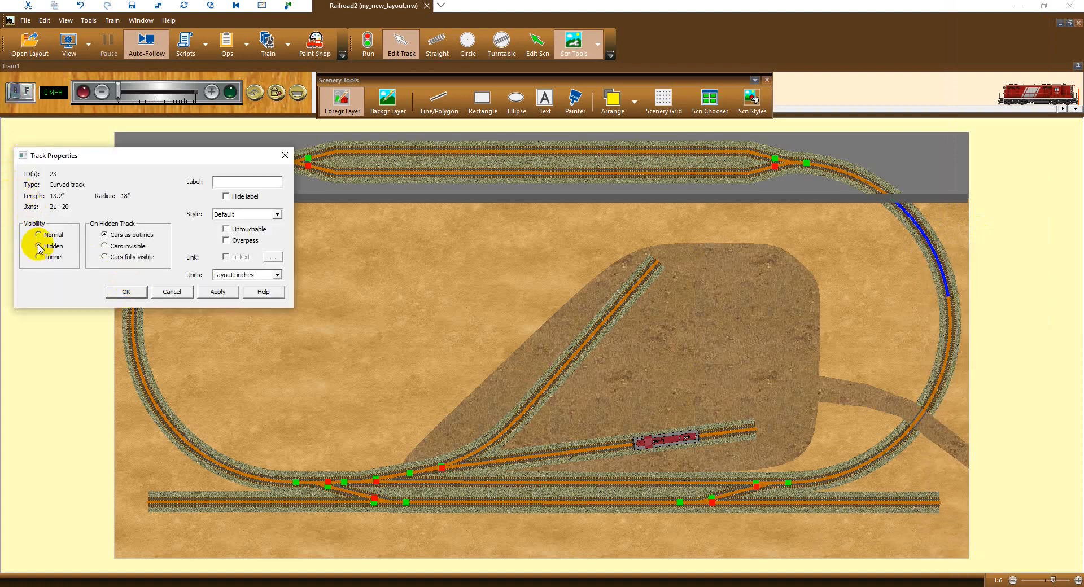
{"action": "left_click", "coordinate": [124, 293]}
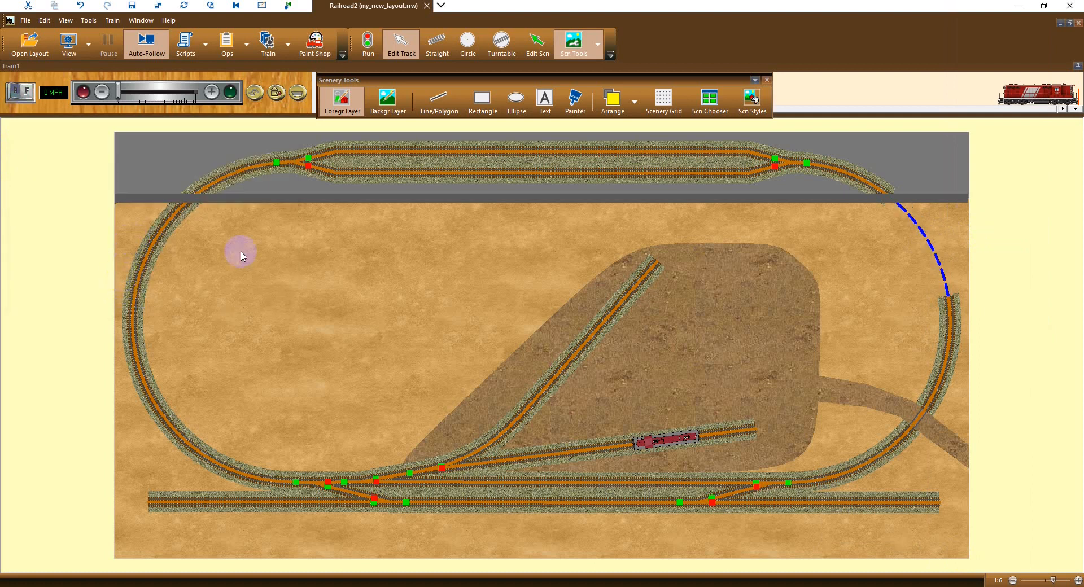
Draw a foreground rectangle about 11.4" by 11" over the loop's west curve, directly below the backdrop line.
{"action": "left_click", "coordinate": [336, 102]}
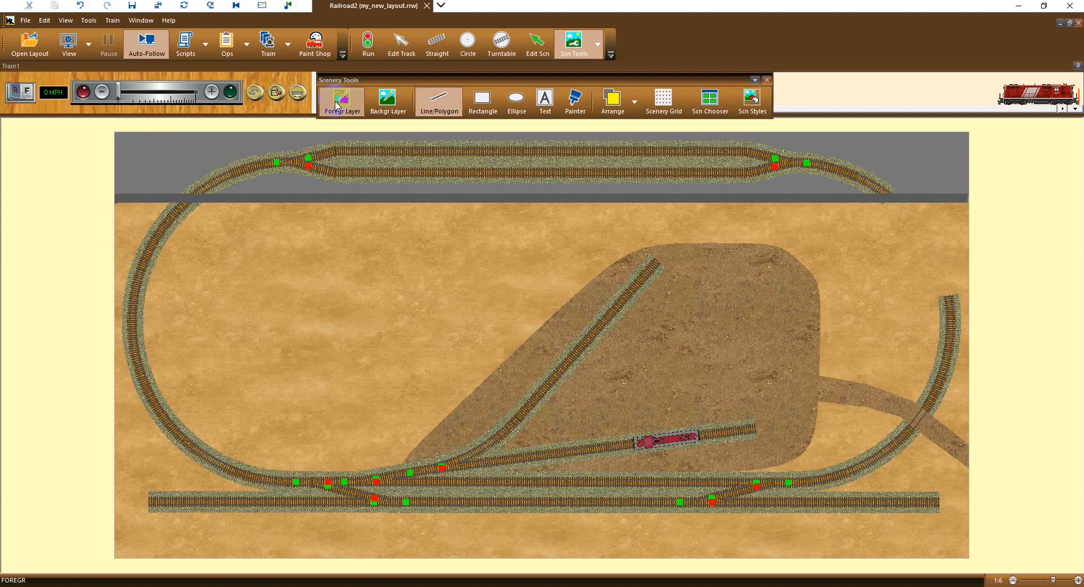
{"action": "left_click", "coordinate": [483, 100]}
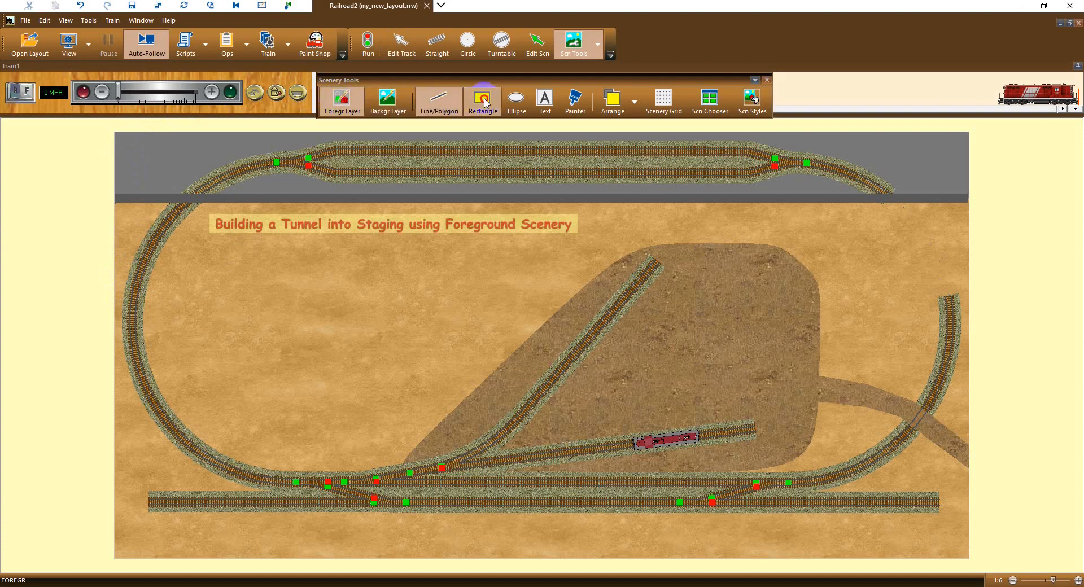
{"action": "left_click", "coordinate": [218, 241]}
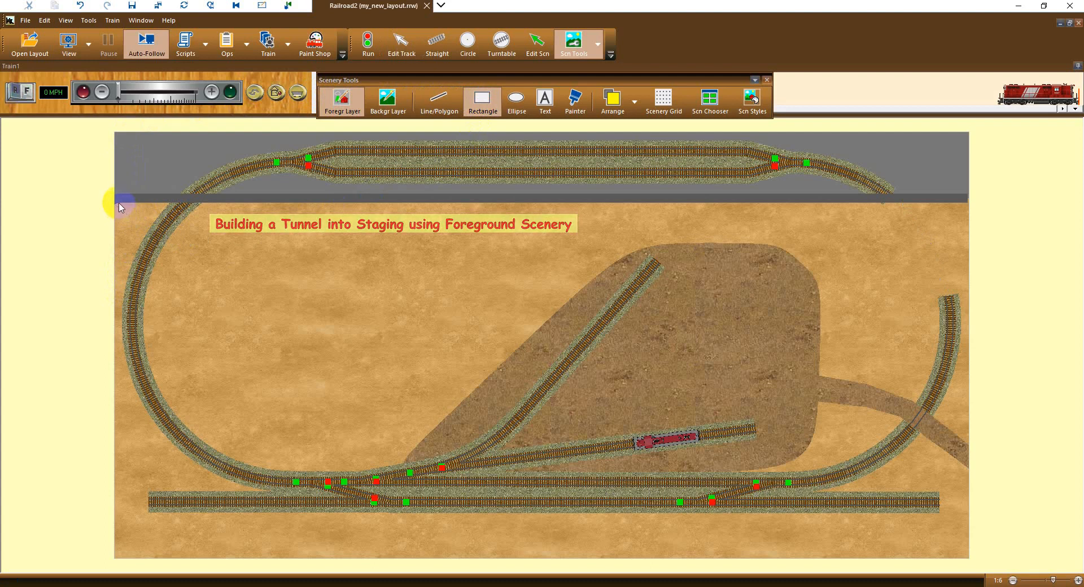
{"action": "left_click_drag", "start_coordinate": [117, 205], "coordinate": [215, 303]}
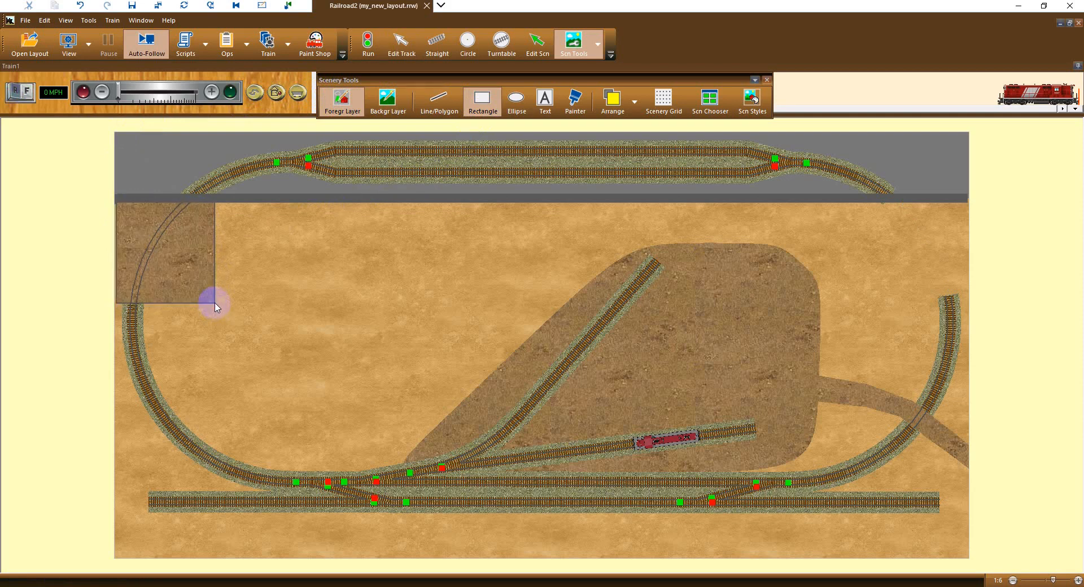
Set the outline of the new foreground rectangle to No Line in its scenery properties.
{"action": "right_click", "coordinate": [193, 258]}
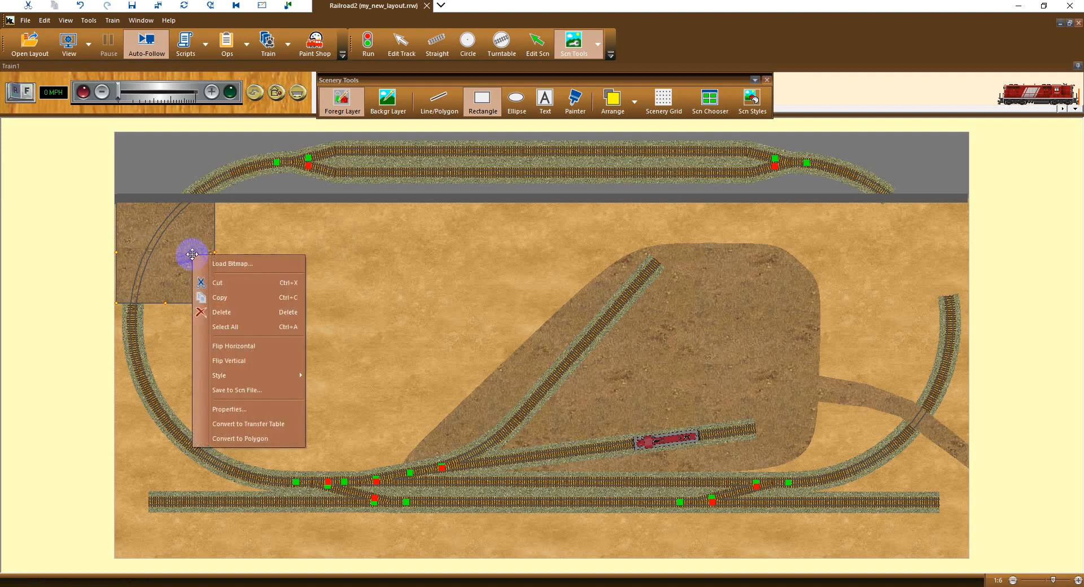
{"action": "left_click", "coordinate": [226, 410]}
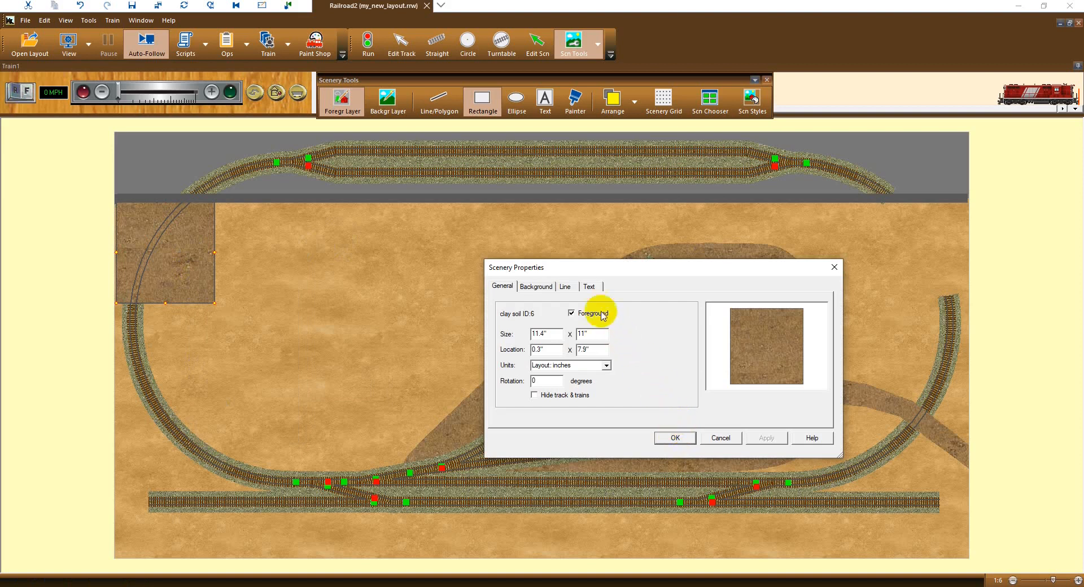
{"action": "left_click", "coordinate": [565, 288]}
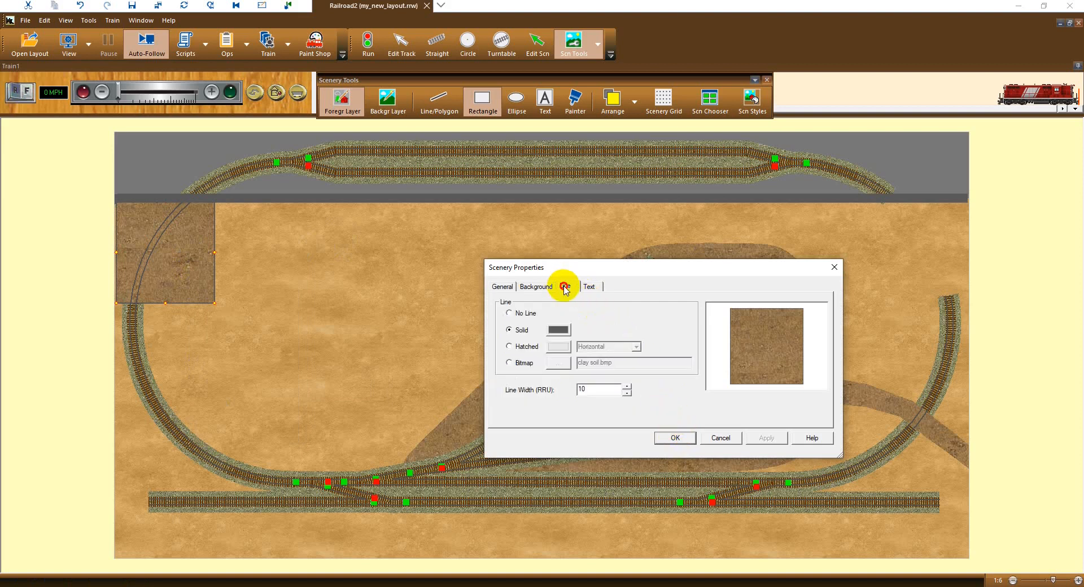
{"action": "left_click", "coordinate": [509, 314]}
Change the rectangle's tiled bitmap fill to darker sand.bmp and apply the scenery properties.
{"action": "left_click", "coordinate": [540, 287]}
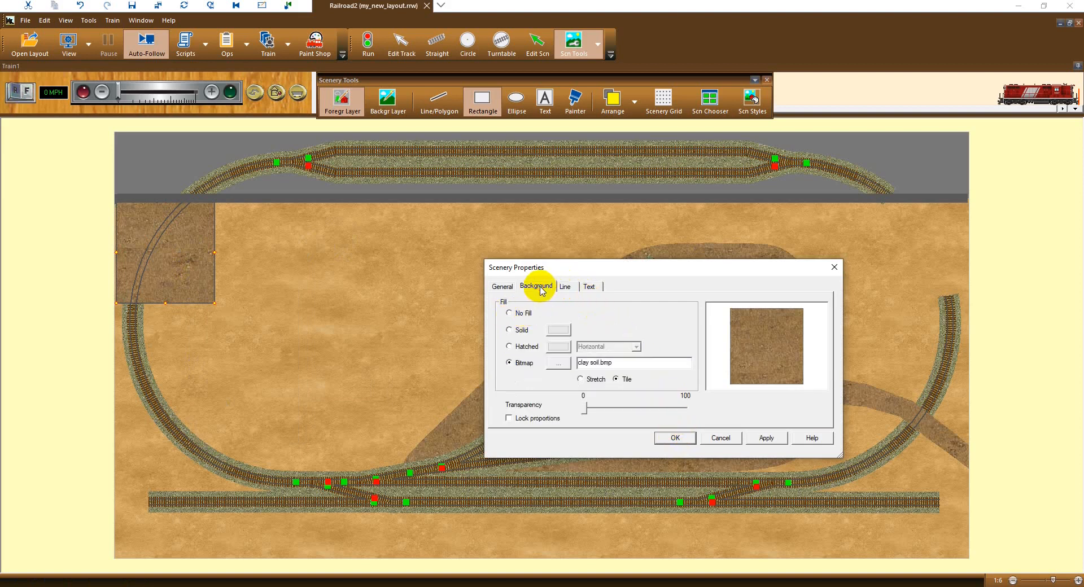
{"action": "left_click", "coordinate": [562, 366]}
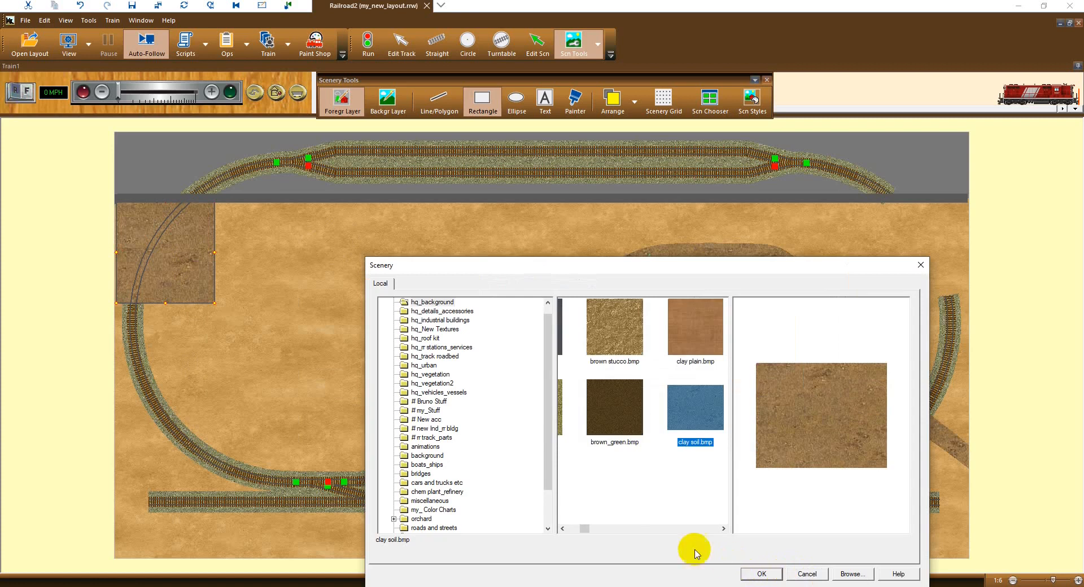
{"action": "left_click_drag", "start_coordinate": [586, 529], "coordinate": [603, 527]}
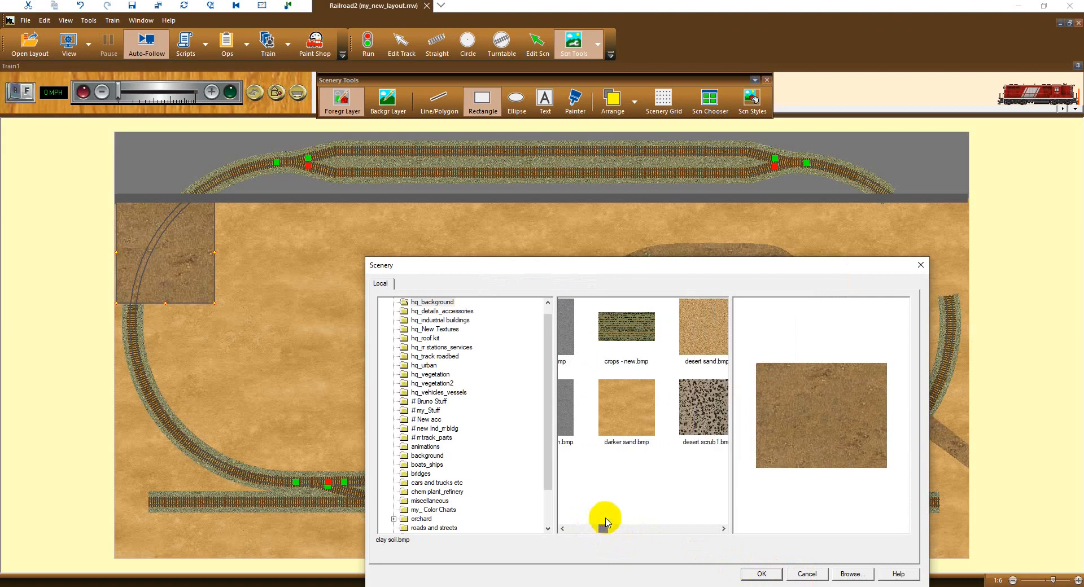
{"action": "left_click", "coordinate": [625, 407]}
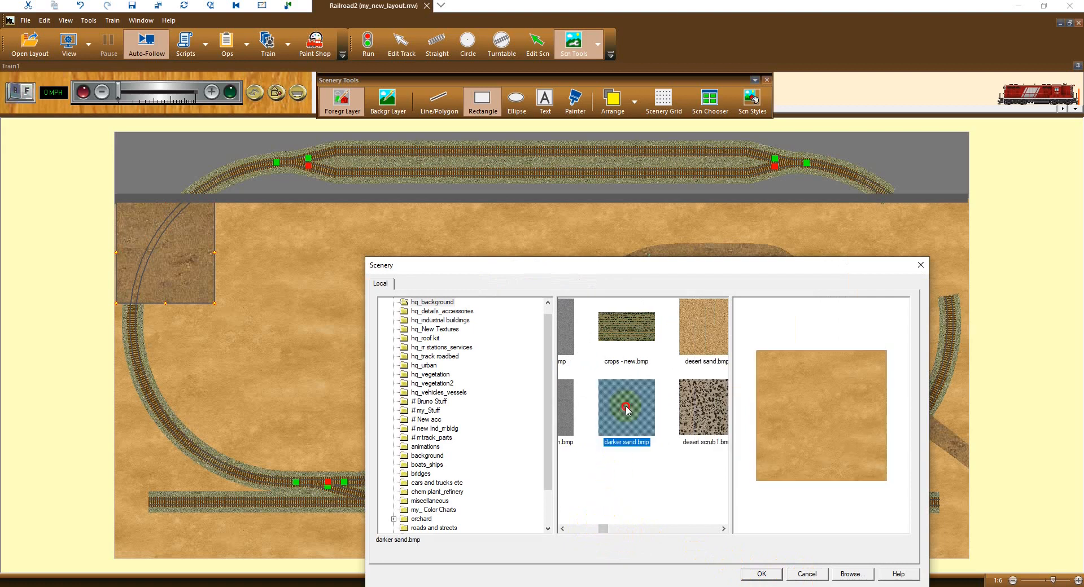
{"action": "left_click", "coordinate": [756, 575]}
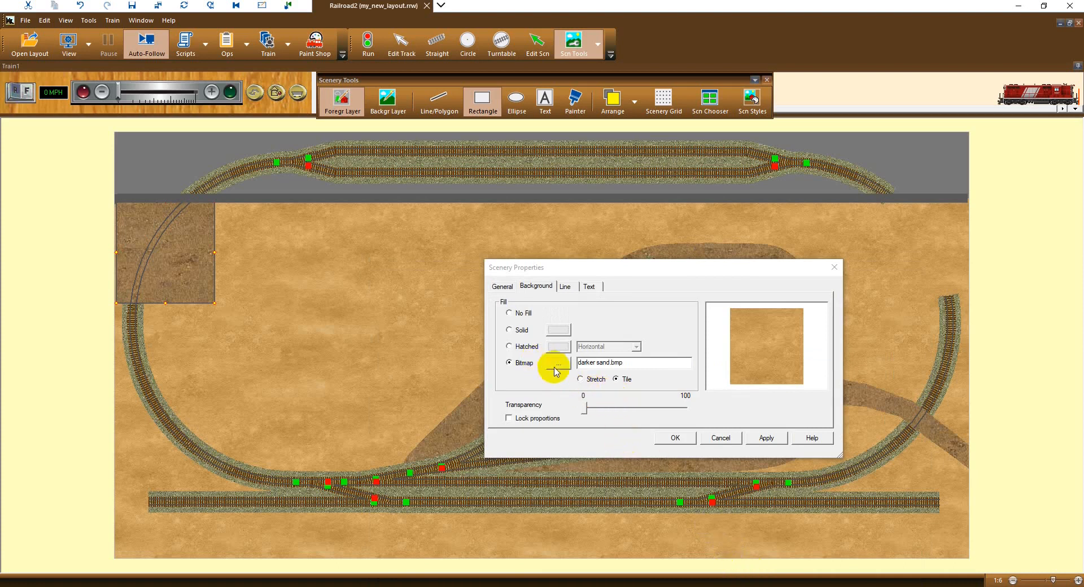
{"action": "left_click", "coordinate": [765, 440]}
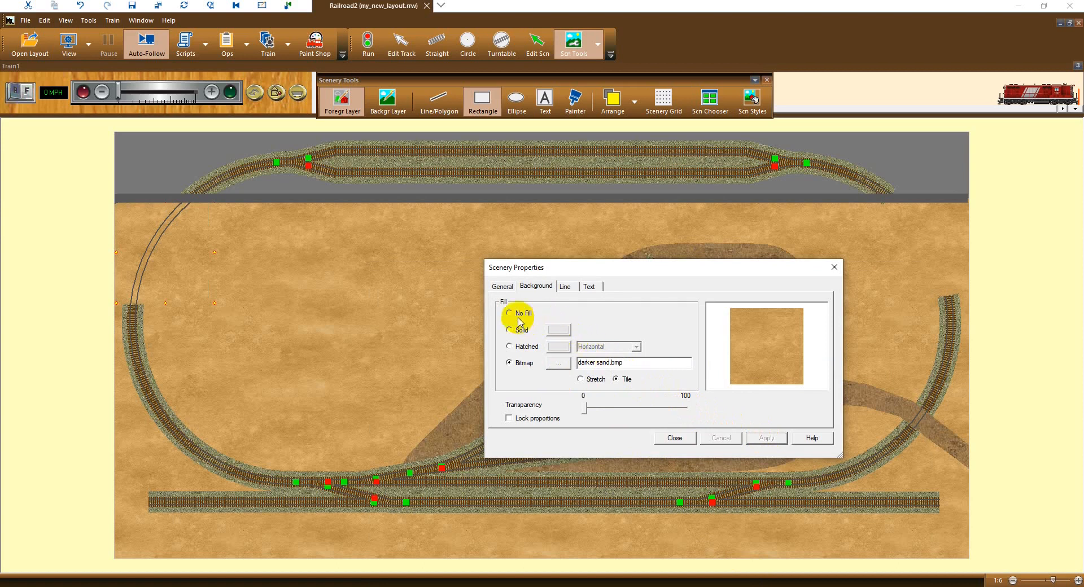
Make the new foreground sand rectangle hide track and trains, and move it down slightly to sit 8" from the layout's upper edge.
{"action": "left_click", "coordinate": [506, 289]}
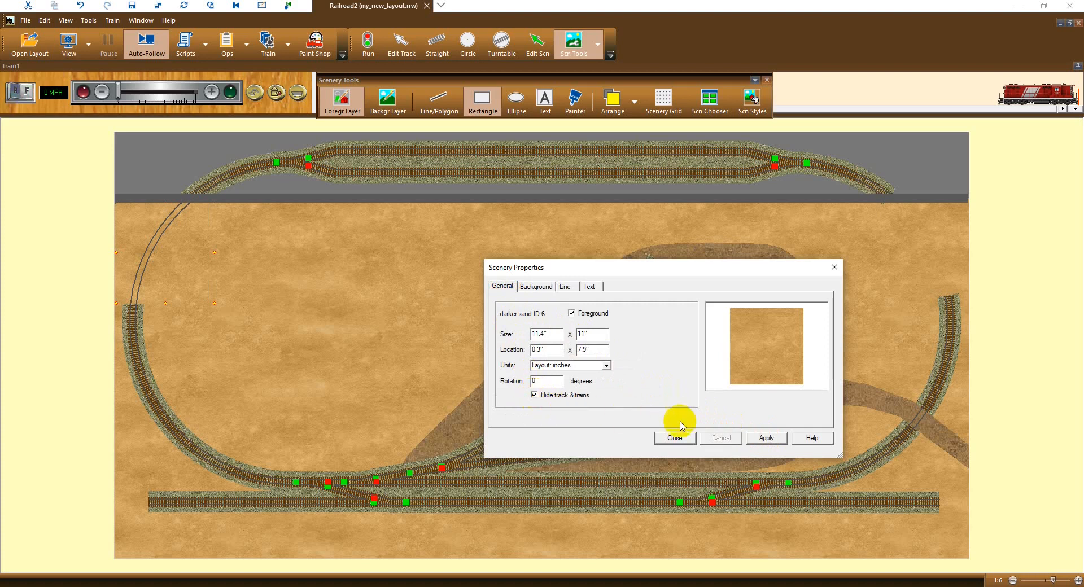
{"action": "left_click", "coordinate": [776, 443]}
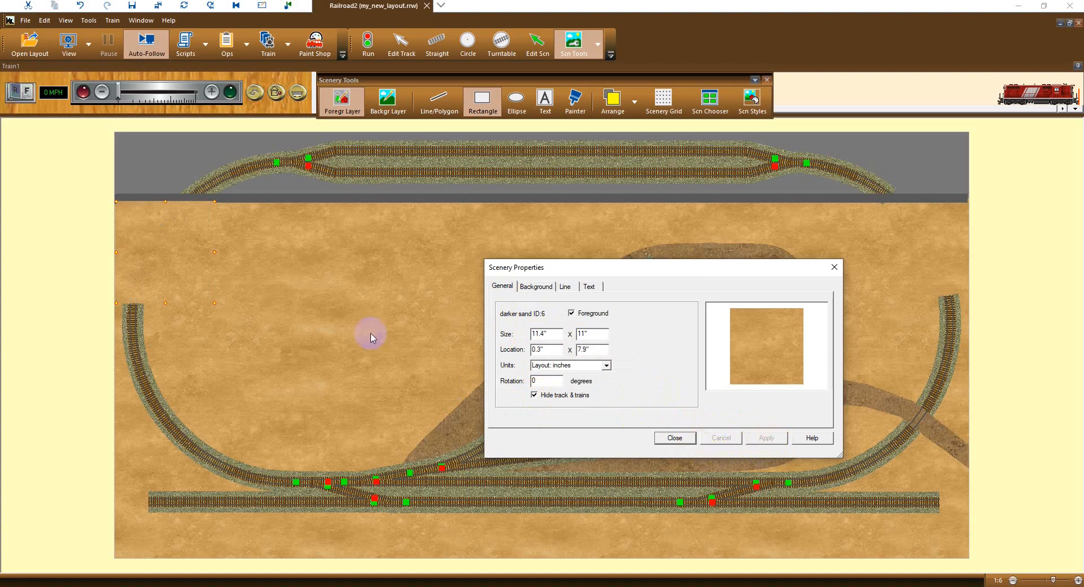
{"action": "left_click_drag", "start_coordinate": [163, 227], "coordinate": [165, 231]}
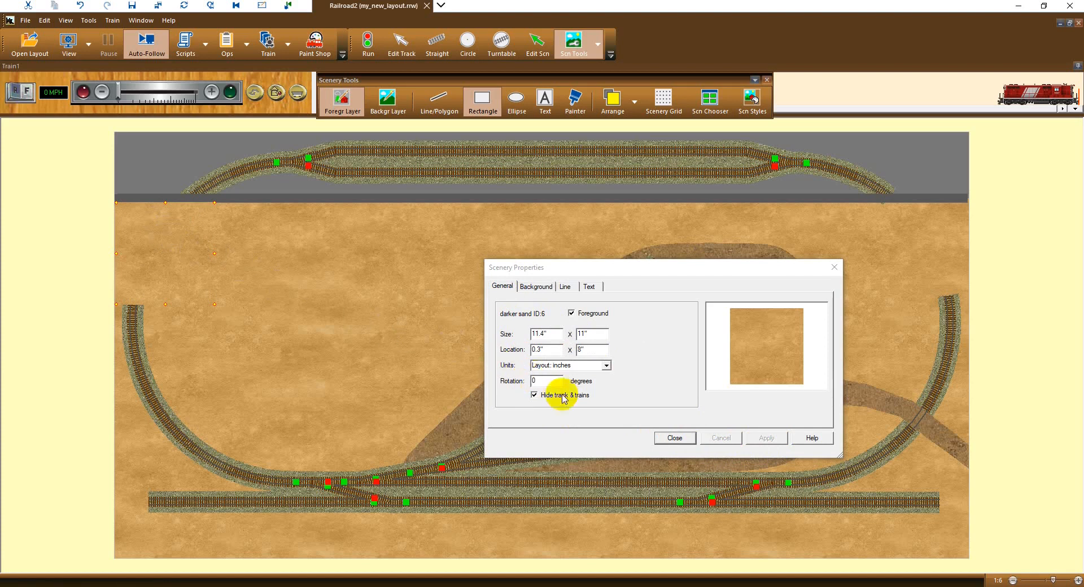
{"action": "left_click", "coordinate": [676, 438]}
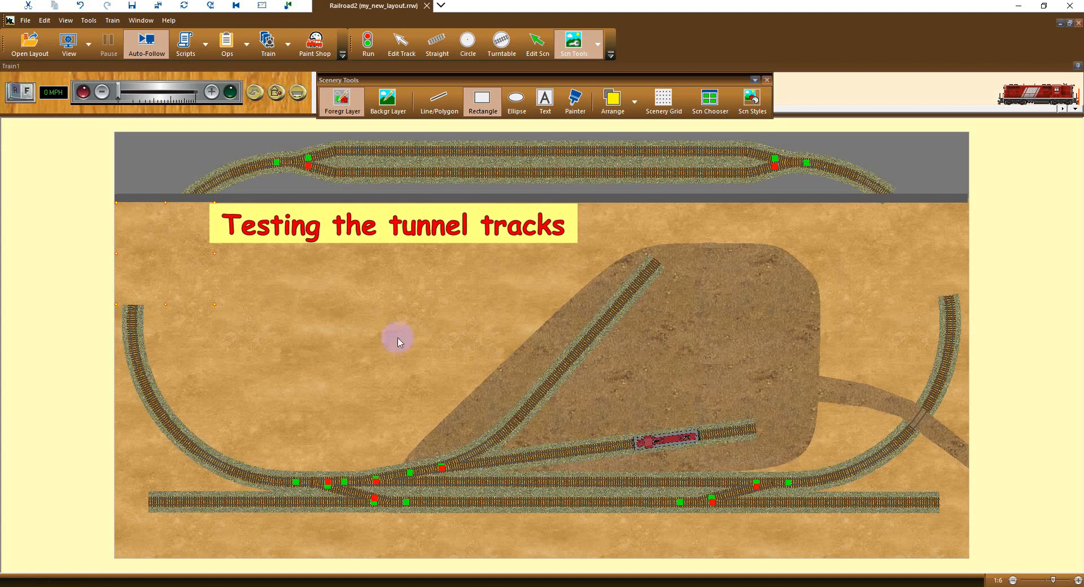
Deselect the sand rectangle and move the locomotive from the yard spur to the loop's east curve to test the tunnel tracks.
{"action": "left_click", "coordinate": [54, 318]}
{"action": "left_click_drag", "start_coordinate": [663, 446], "coordinate": [949, 328]}
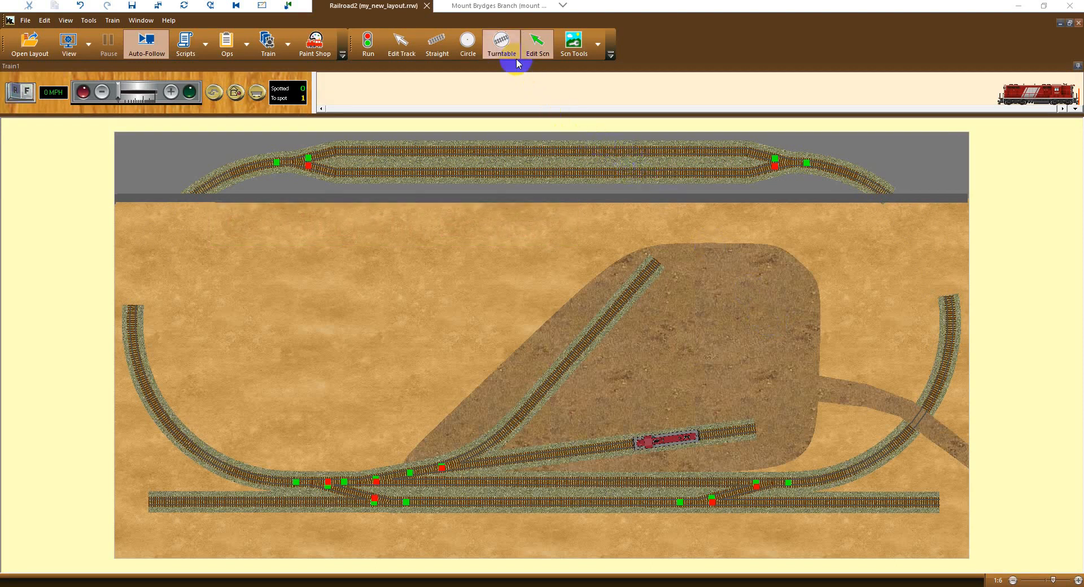
Copy the grey building and its wooden loading platform beside Bergen Foods in the Mount Brydges Branch layout.
{"action": "left_click", "coordinate": [512, 8]}
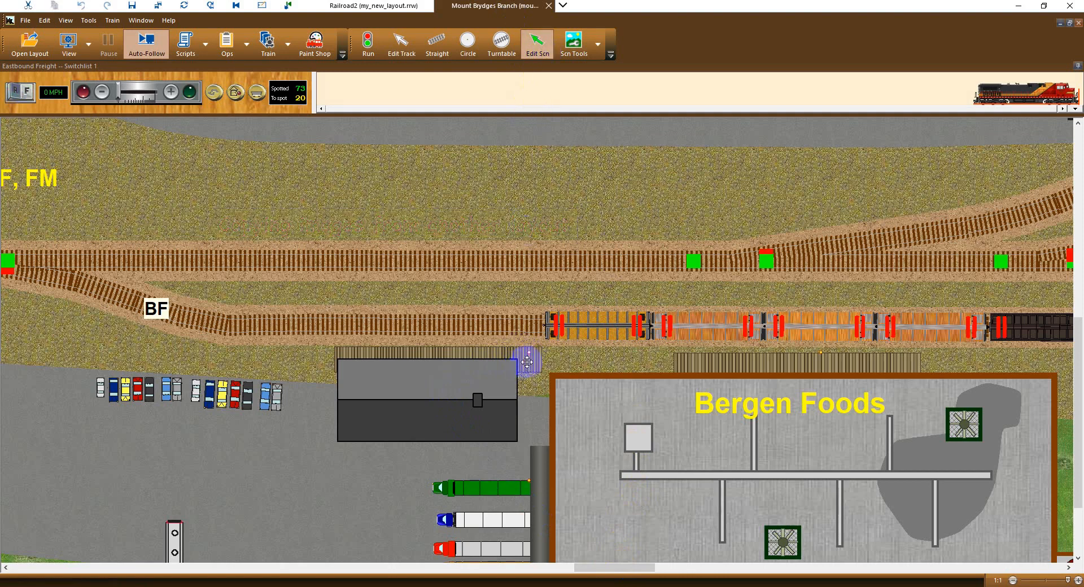
{"action": "left_click", "coordinate": [474, 357]}
{"action": "left_click", "coordinate": [424, 414]}
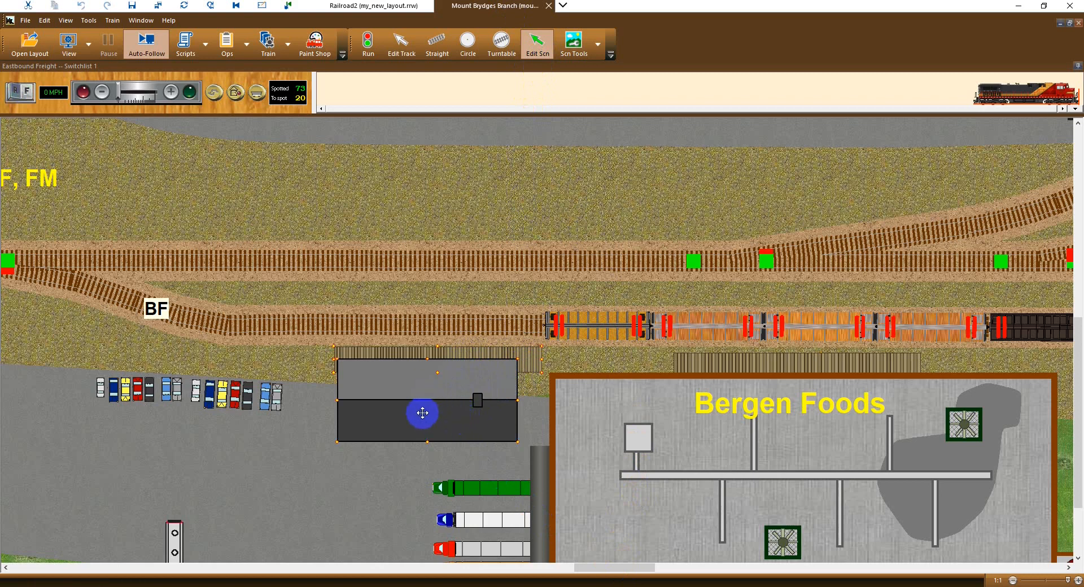
{"action": "left_click", "coordinate": [54, 7]}
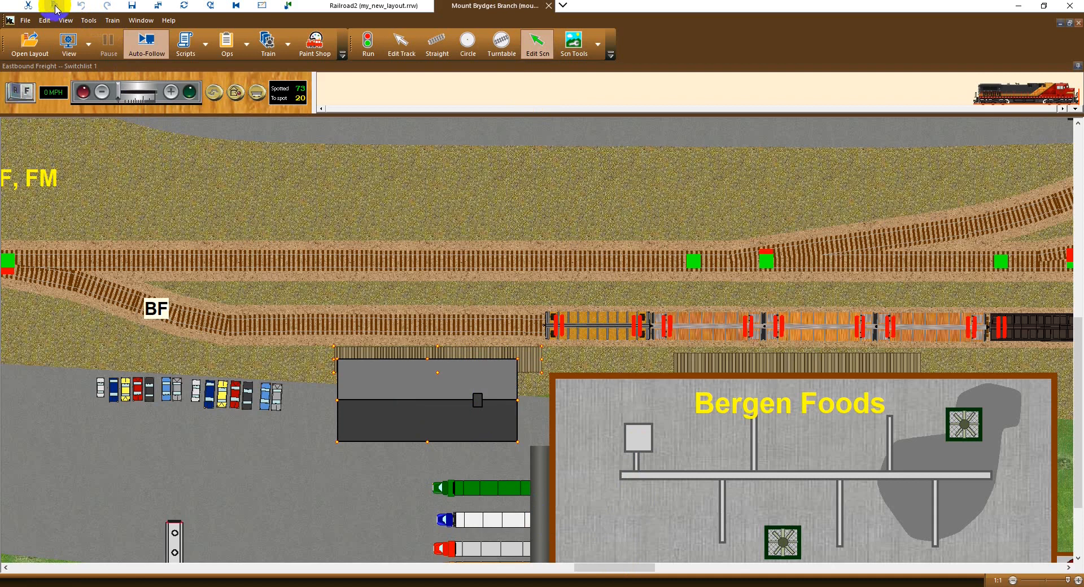
Paste the copied building and platform into the my_new_layout.rrw layout and place it below the east end of the lowest track.
{"action": "left_click", "coordinate": [364, 7]}
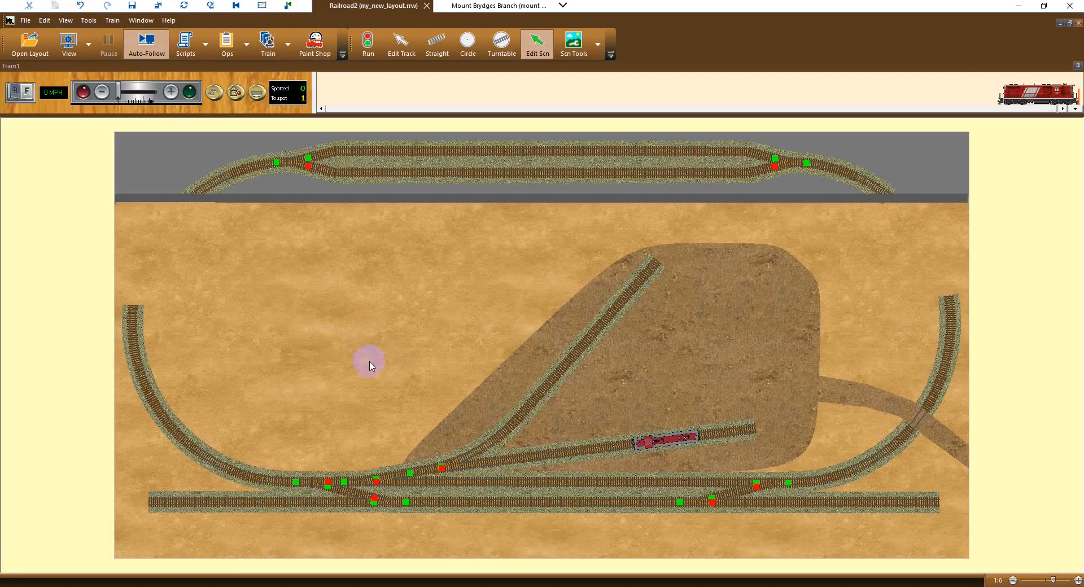
{"action": "right_click", "coordinate": [359, 308]}
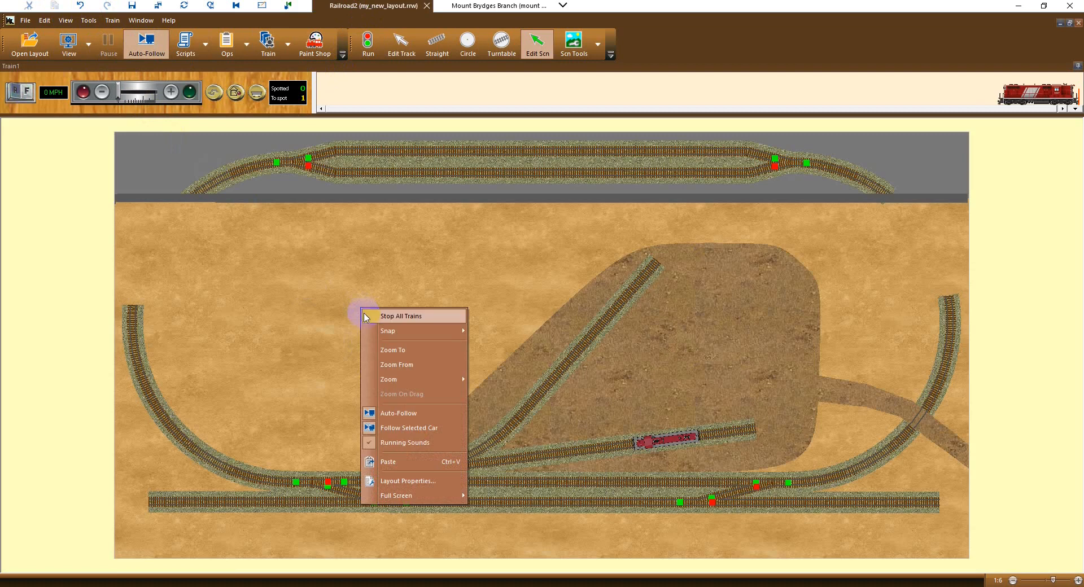
{"action": "left_click", "coordinate": [394, 463]}
{"action": "left_click", "coordinate": [566, 370]}
{"action": "left_click_drag", "start_coordinate": [566, 370], "coordinate": [818, 532]}
{"action": "left_click", "coordinate": [703, 541]}
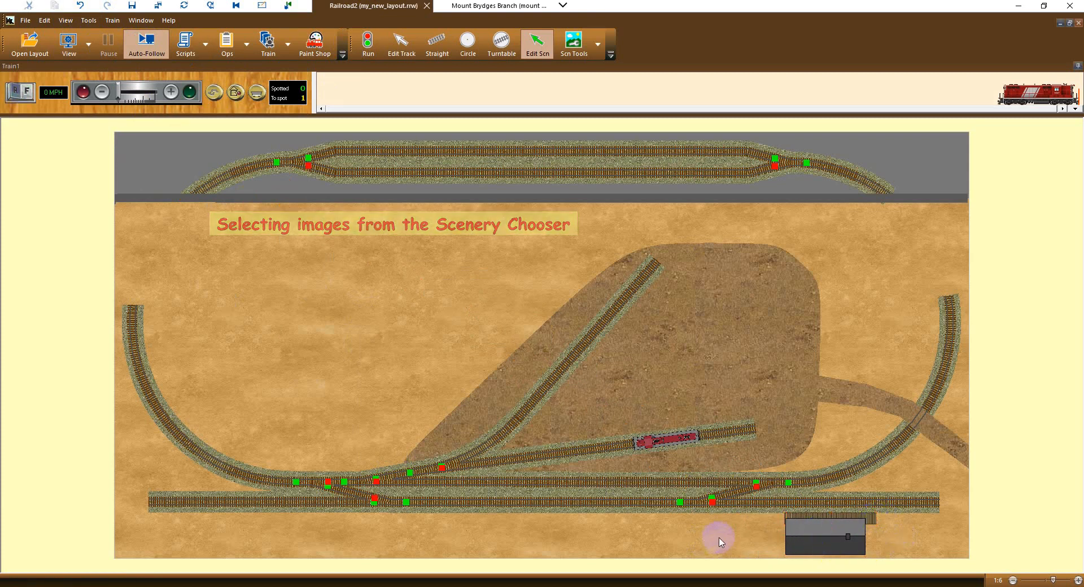
Insert station 09.scn from the hq_rr stations_services folder of the Scenery Chooser.
{"action": "left_click", "coordinate": [572, 46]}
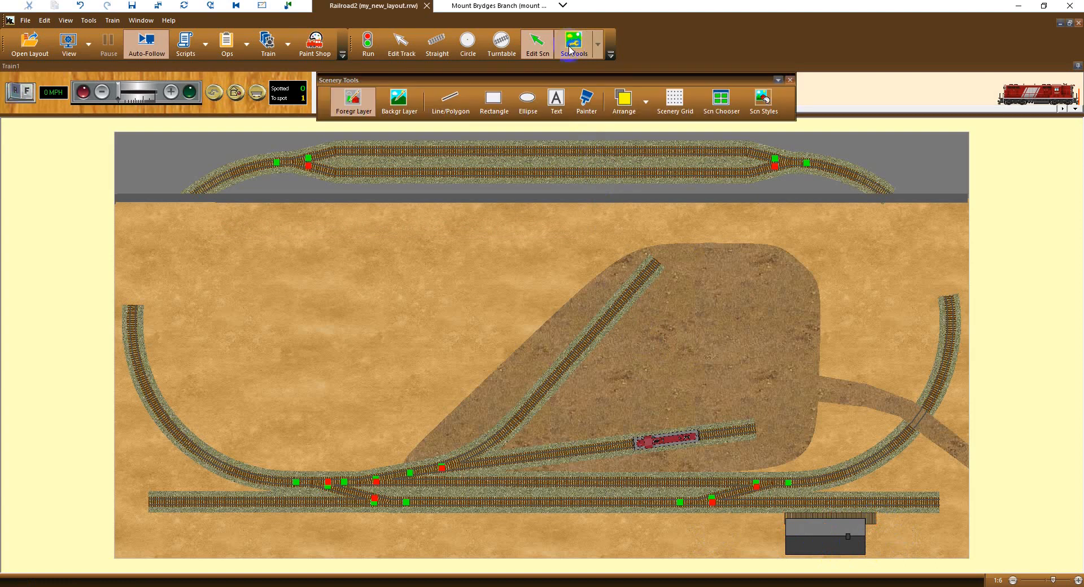
{"action": "left_click", "coordinate": [721, 100]}
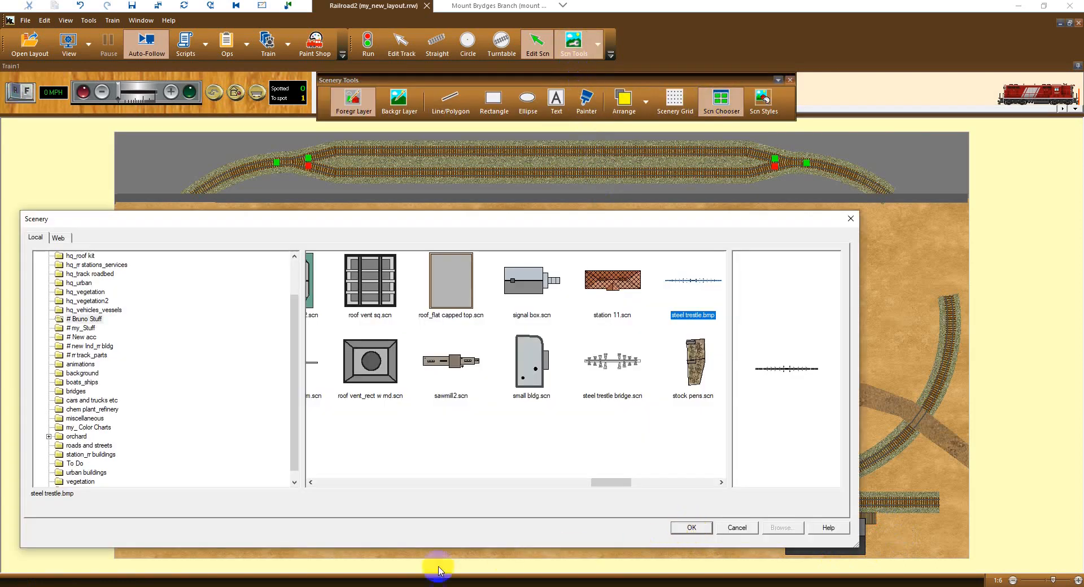
{"action": "left_click", "coordinate": [122, 267]}
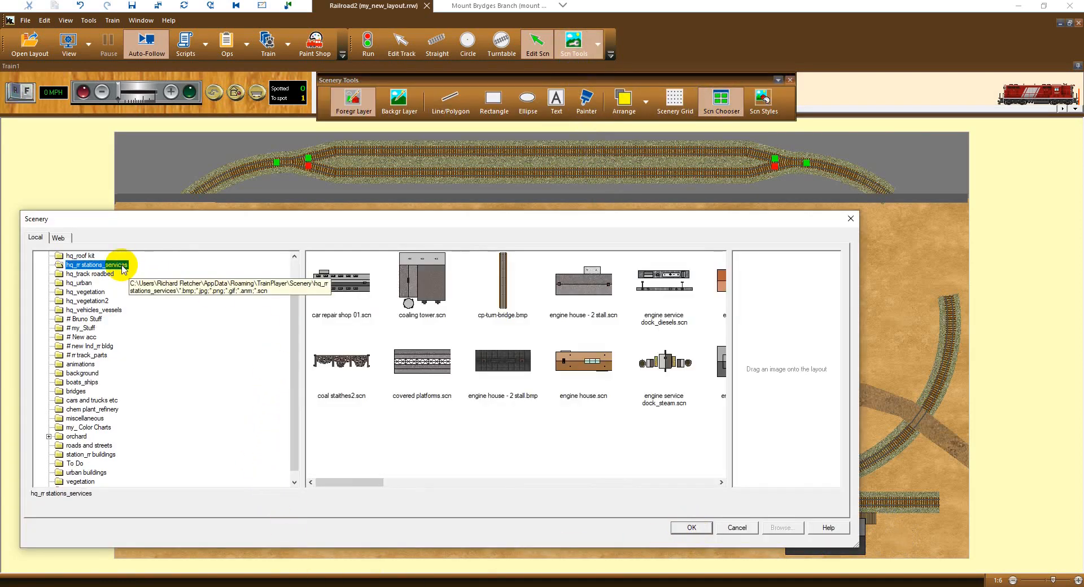
{"action": "left_click_drag", "start_coordinate": [363, 476], "coordinate": [626, 481]}
{"action": "left_click", "coordinate": [665, 367]}
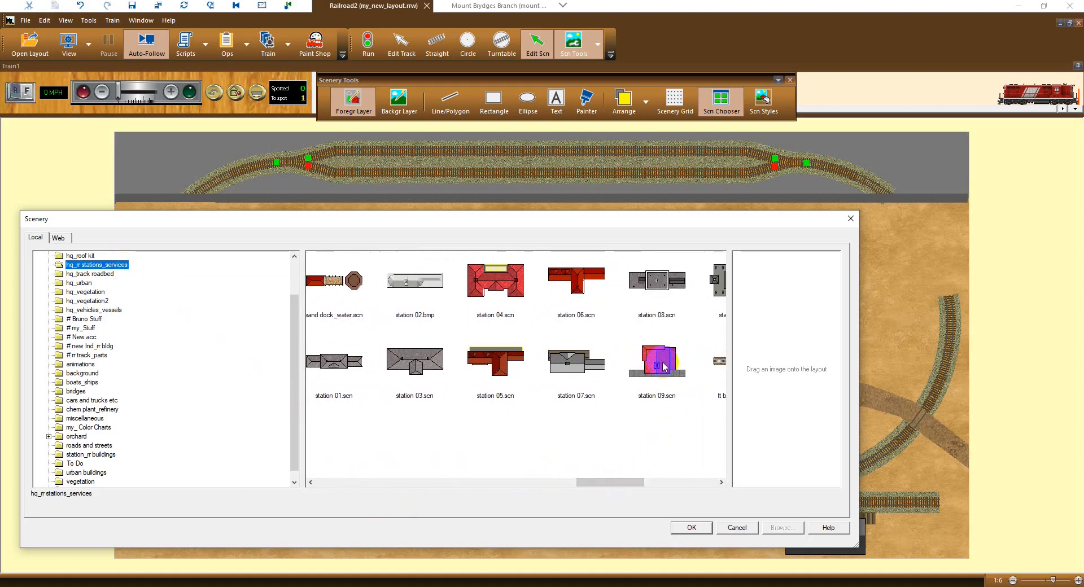
{"action": "left_click", "coordinate": [692, 527]}
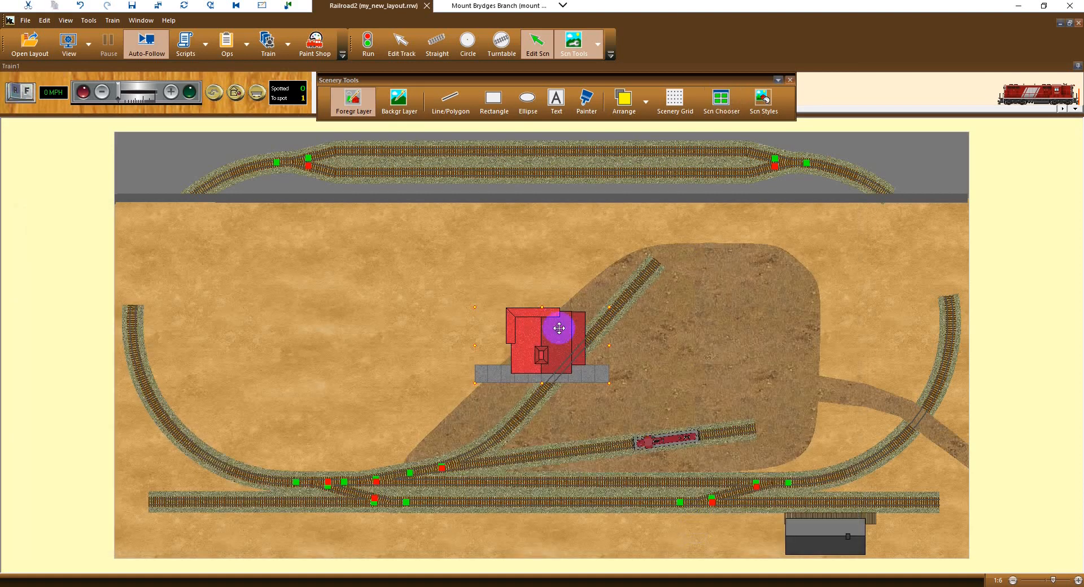
Flatten the station to about 4.7" deep and place it along the locomotive's spur, rotated to about 353 degrees to parallel the track.
{"action": "left_click_drag", "start_coordinate": [543, 306], "coordinate": [666, 400]}
{"action": "left_click_drag", "start_coordinate": [734, 376], "coordinate": [728, 367]}
{"action": "left_click_drag", "start_coordinate": [676, 391], "coordinate": [681, 404]}
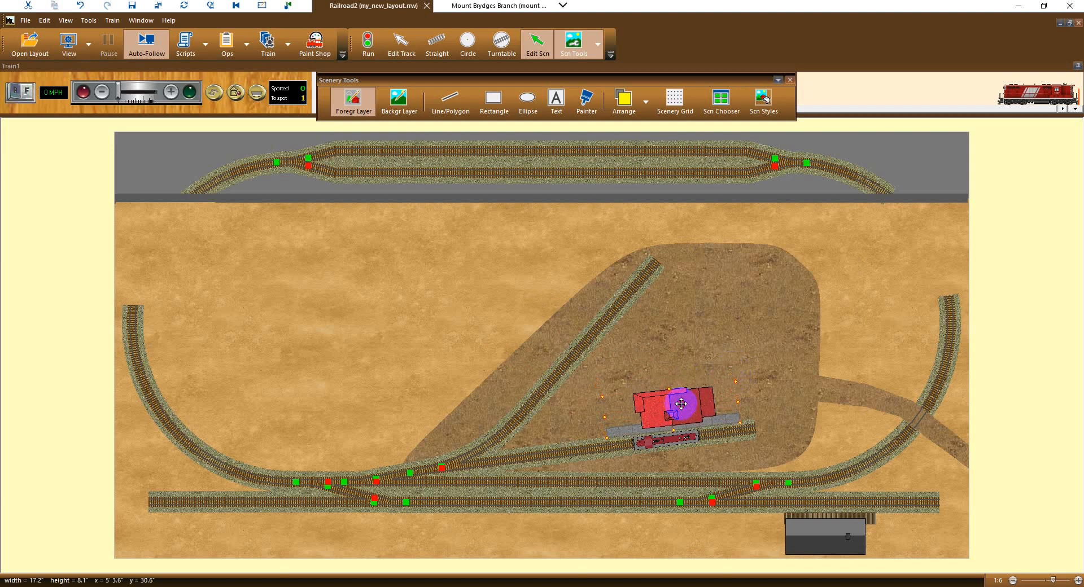
{"action": "left_click", "coordinate": [704, 333]}
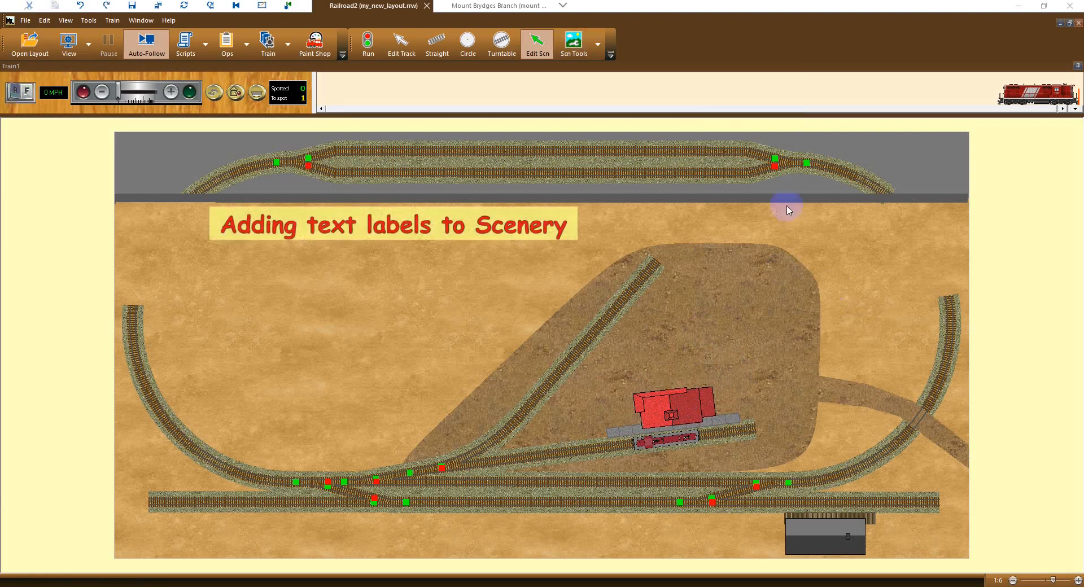
Enter the text label "Freight House" in the red station building's scenery properties.
{"action": "left_click", "coordinate": [531, 52]}
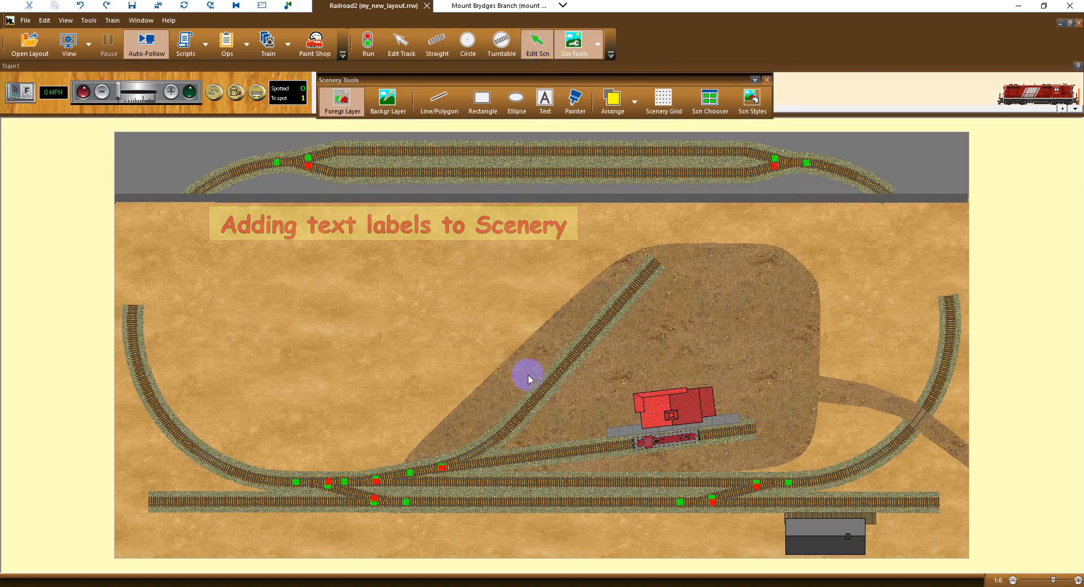
{"action": "right_click", "coordinate": [679, 409]}
{"action": "left_click", "coordinate": [716, 561]}
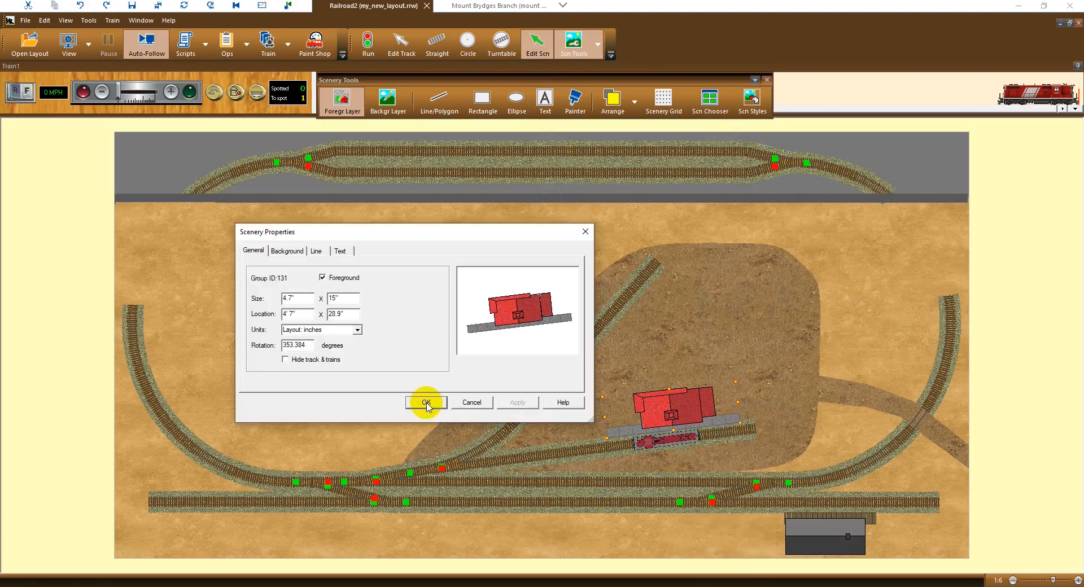
{"action": "left_click", "coordinate": [340, 252]}
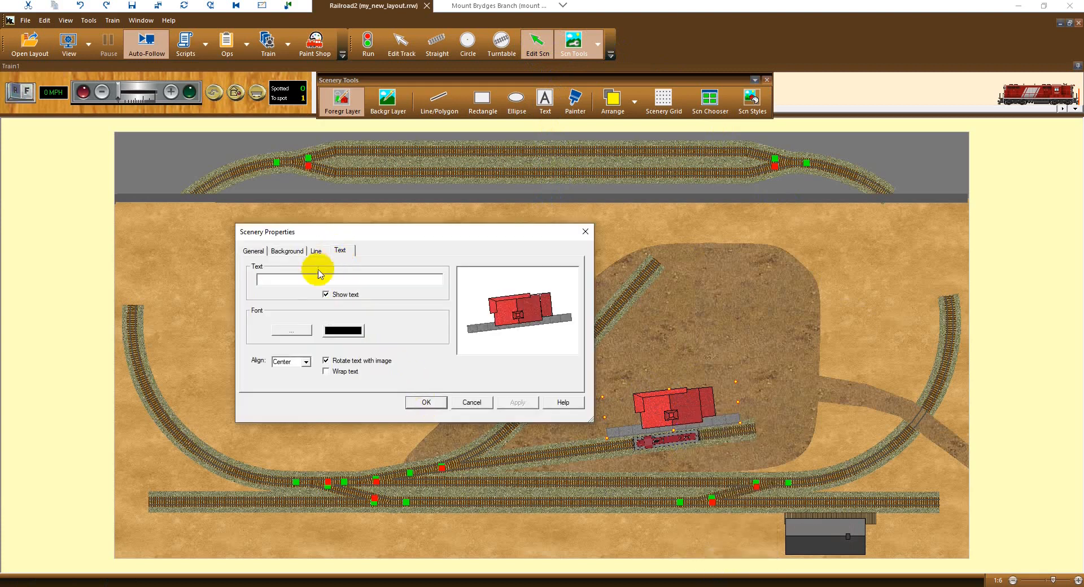
{"action": "left_click", "coordinate": [280, 278]}
{"action": "type", "text": "Freight"}
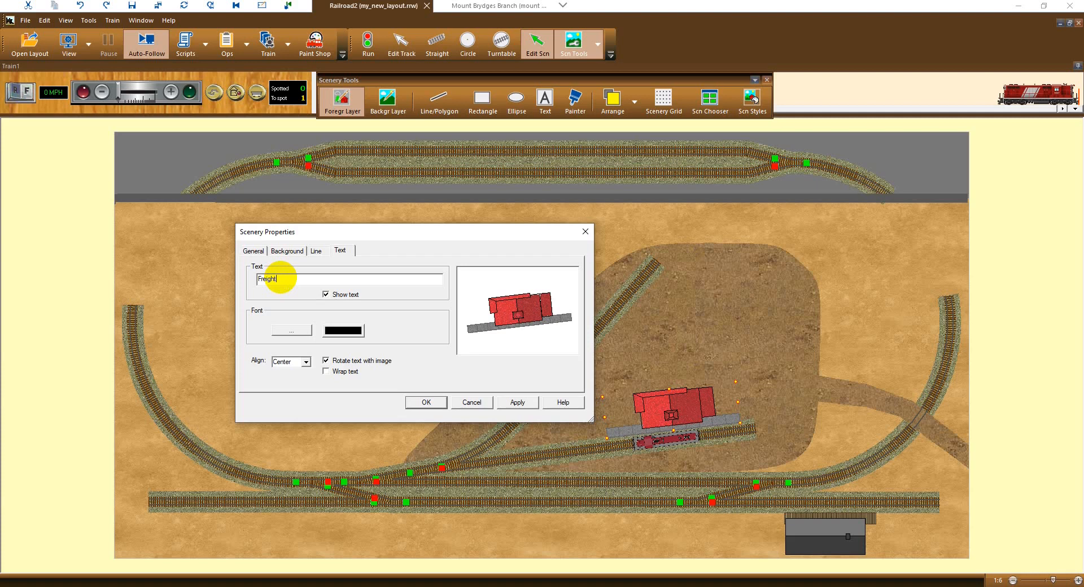
{"action": "type", "text": " House"}
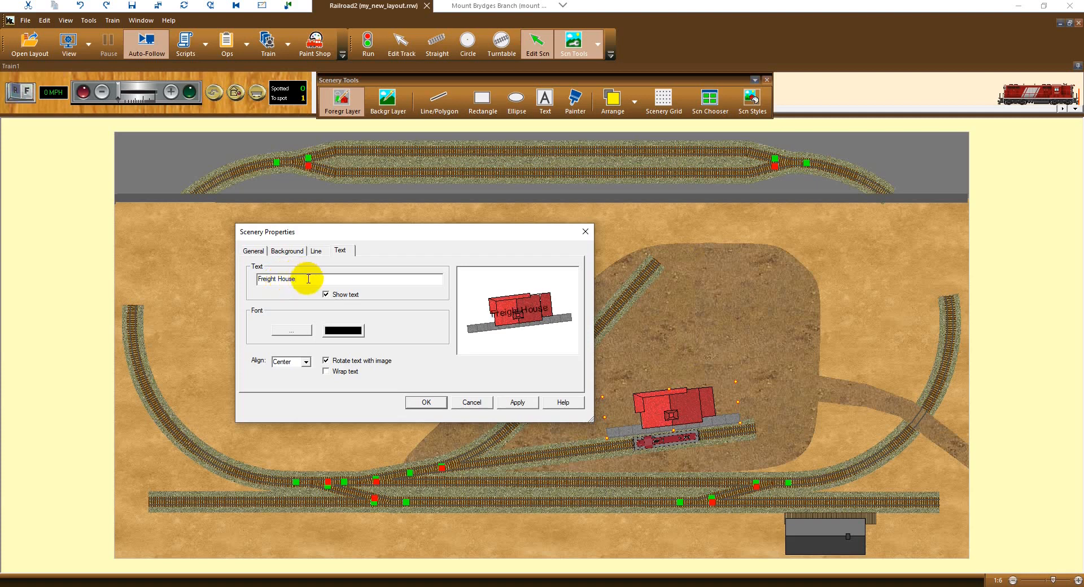
Set the Freight House label's font color to yellow and apply the scenery properties.
{"action": "left_click", "coordinate": [350, 334]}
{"action": "left_click", "coordinate": [583, 144]}
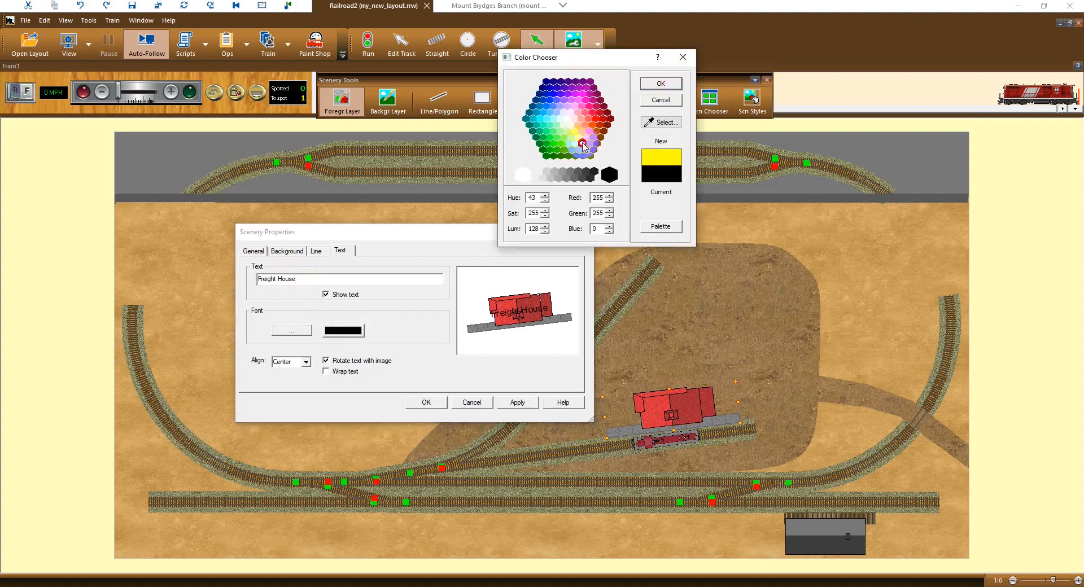
{"action": "left_click", "coordinate": [669, 83]}
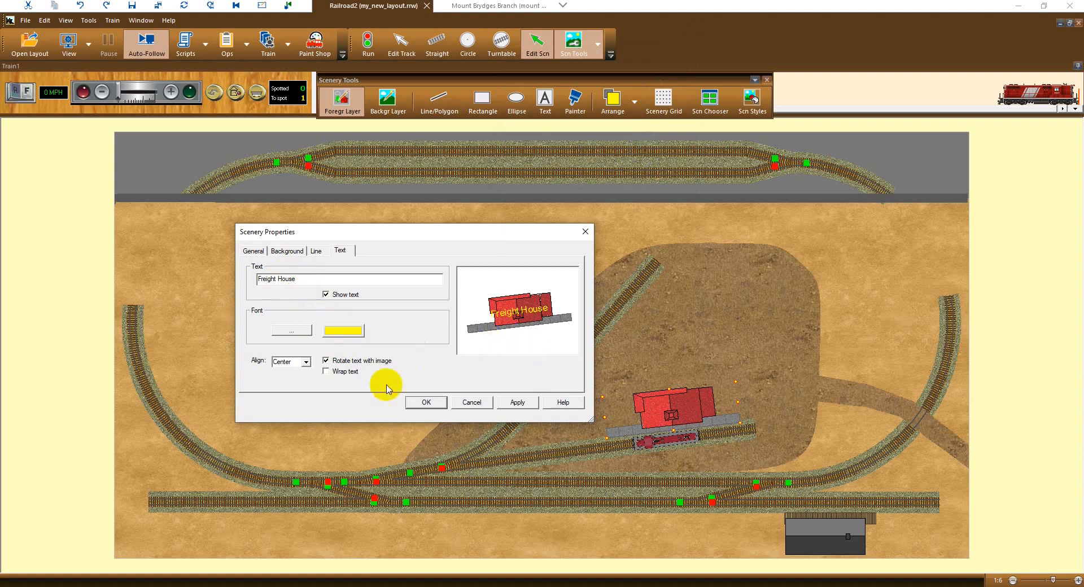
{"action": "left_click", "coordinate": [514, 403]}
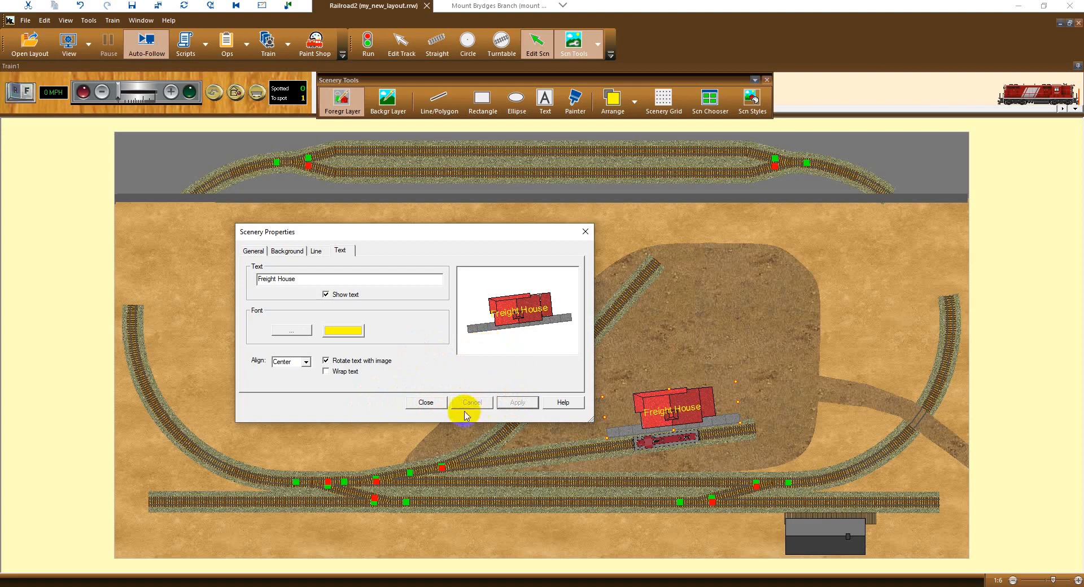
{"action": "left_click", "coordinate": [431, 403]}
{"action": "left_click", "coordinate": [458, 389]}
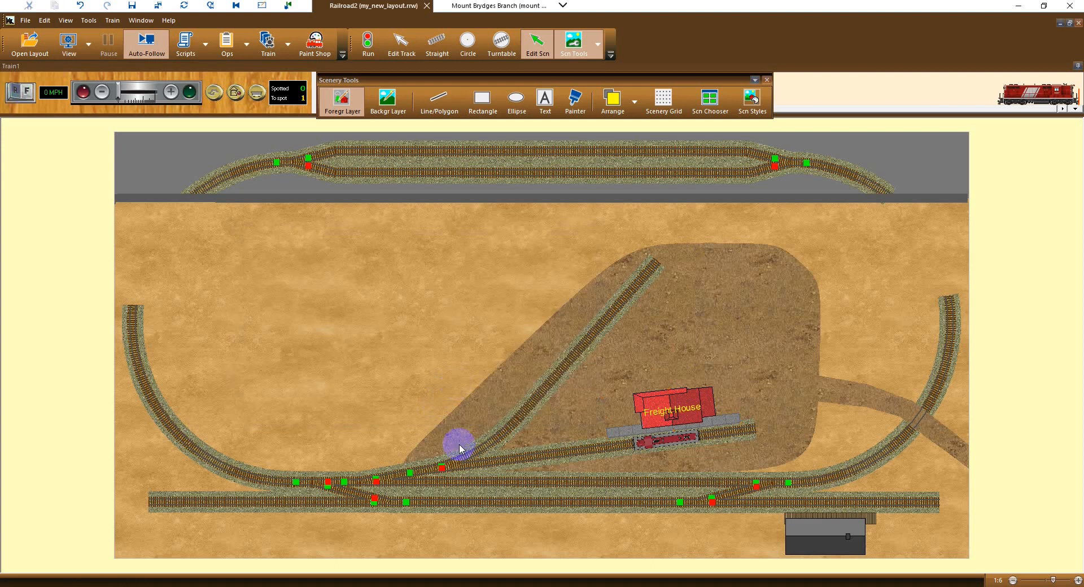
Add a foreground text object reading "The local yard", about 15.6" by 2.8", on the yard ground just above the Freight House.
{"action": "left_click", "coordinate": [545, 99]}
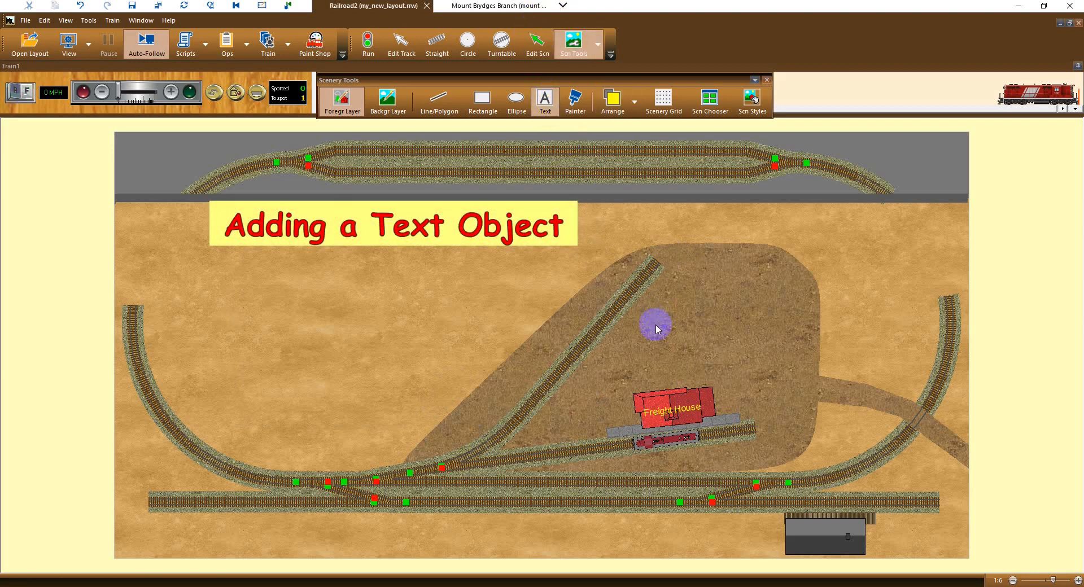
{"action": "left_click", "coordinate": [642, 357]}
{"action": "left_click_drag", "start_coordinate": [641, 357], "coordinate": [780, 382]}
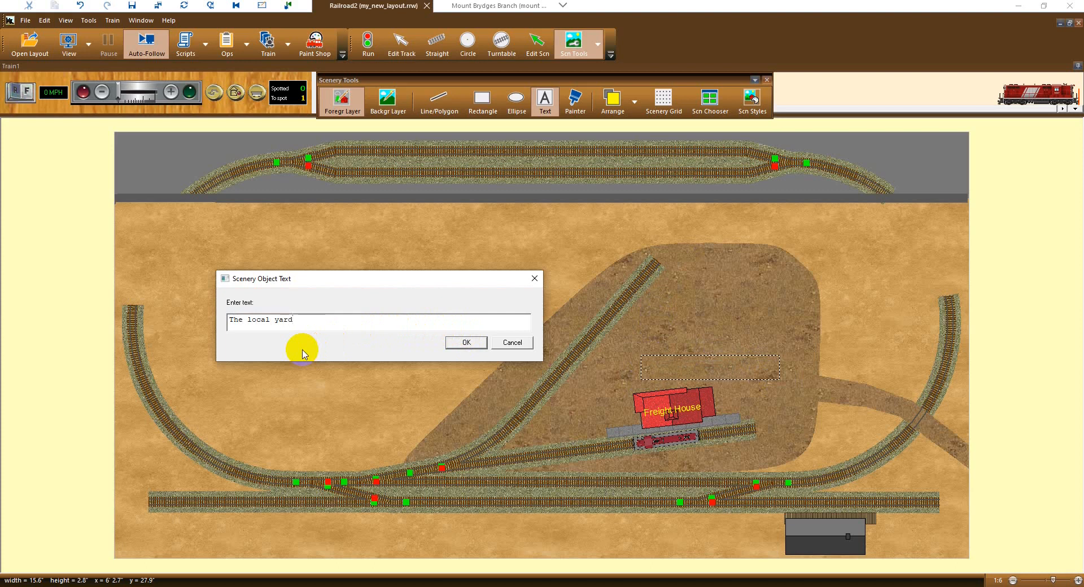
{"action": "left_click", "coordinate": [466, 342]}
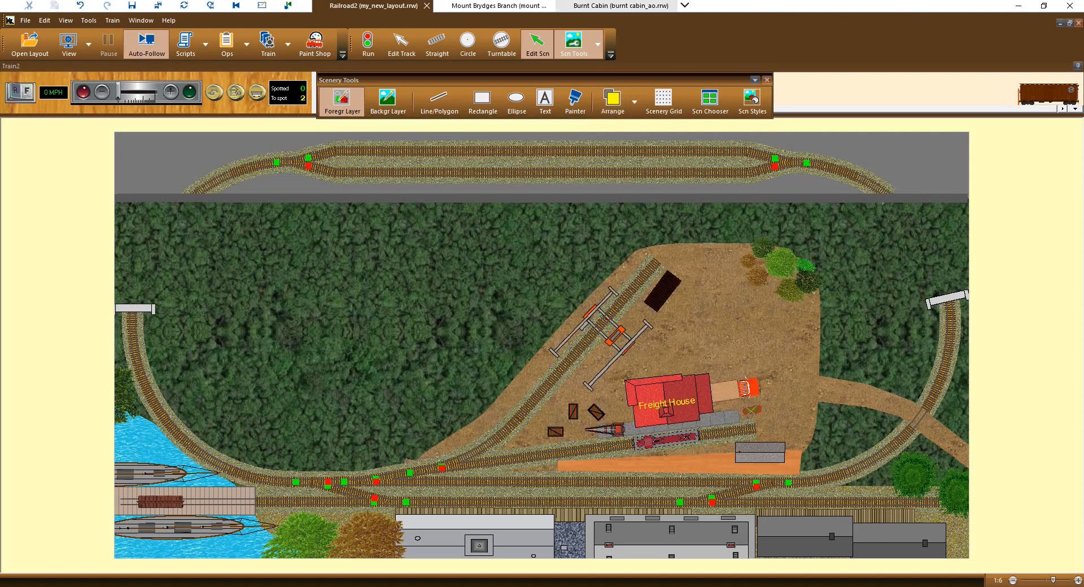
{"action": "left_click", "coordinate": [359, 350]}
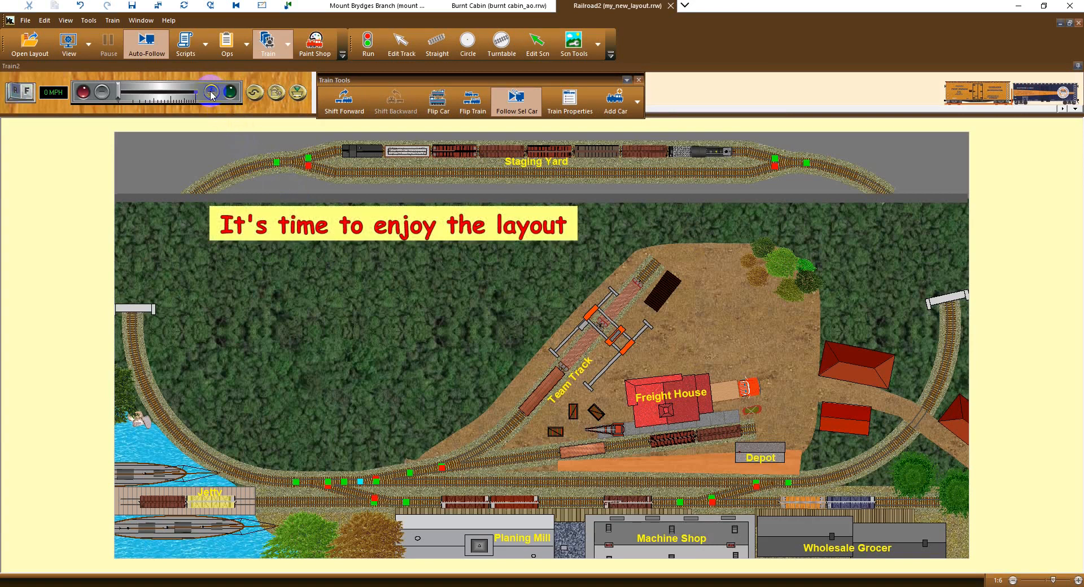
Select the steam locomotive in the staging yard, run its train around the layout, and stop it back in the staging yard.
{"action": "left_click", "coordinate": [722, 153]}
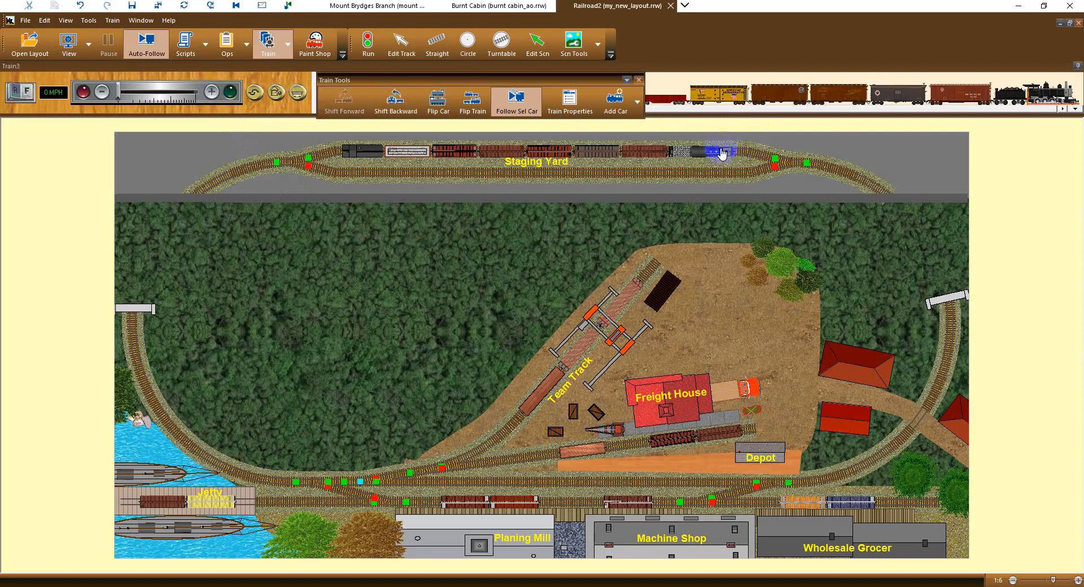
{"action": "left_click", "coordinate": [212, 92]}
{"action": "left_click", "coordinate": [212, 93]}
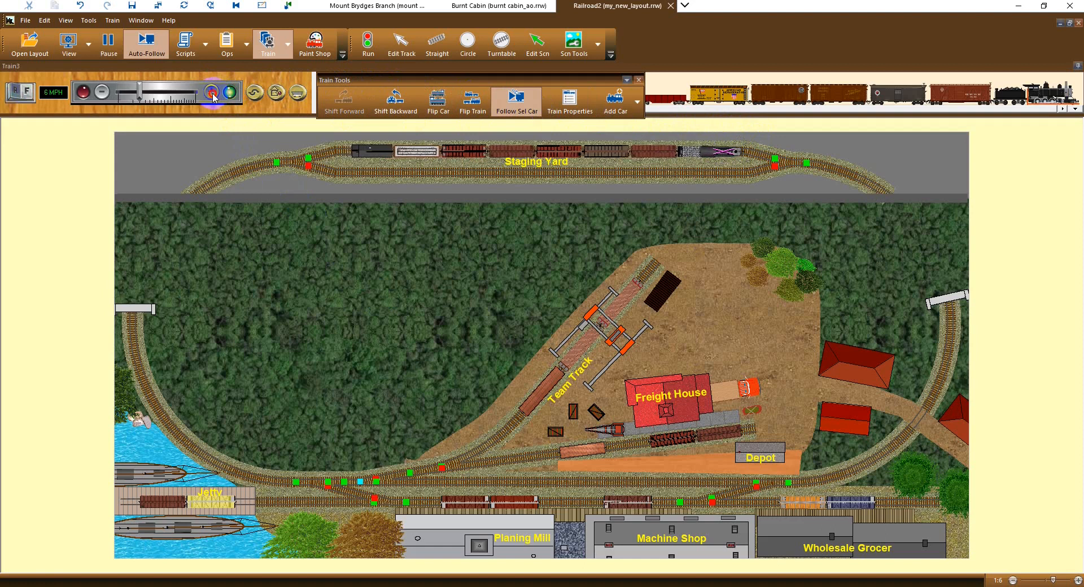
{"action": "left_click", "coordinate": [212, 94]}
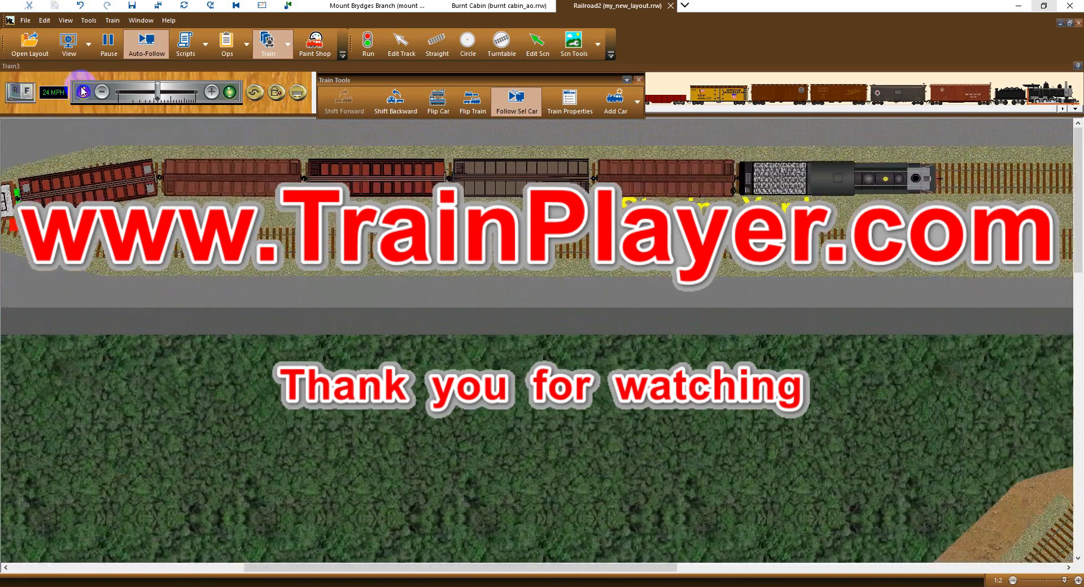
{"action": "left_click", "coordinate": [83, 92]}
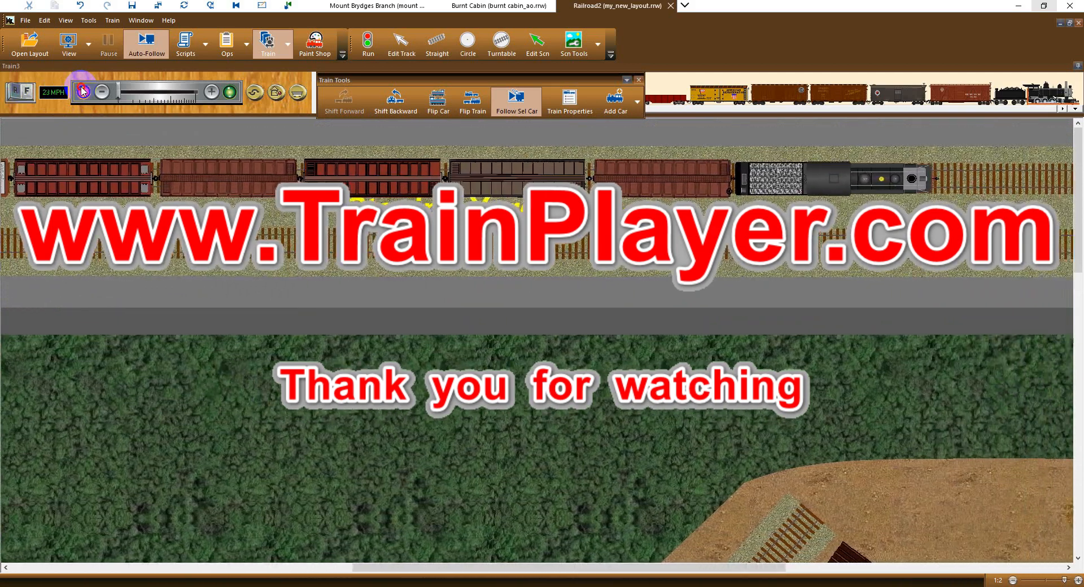